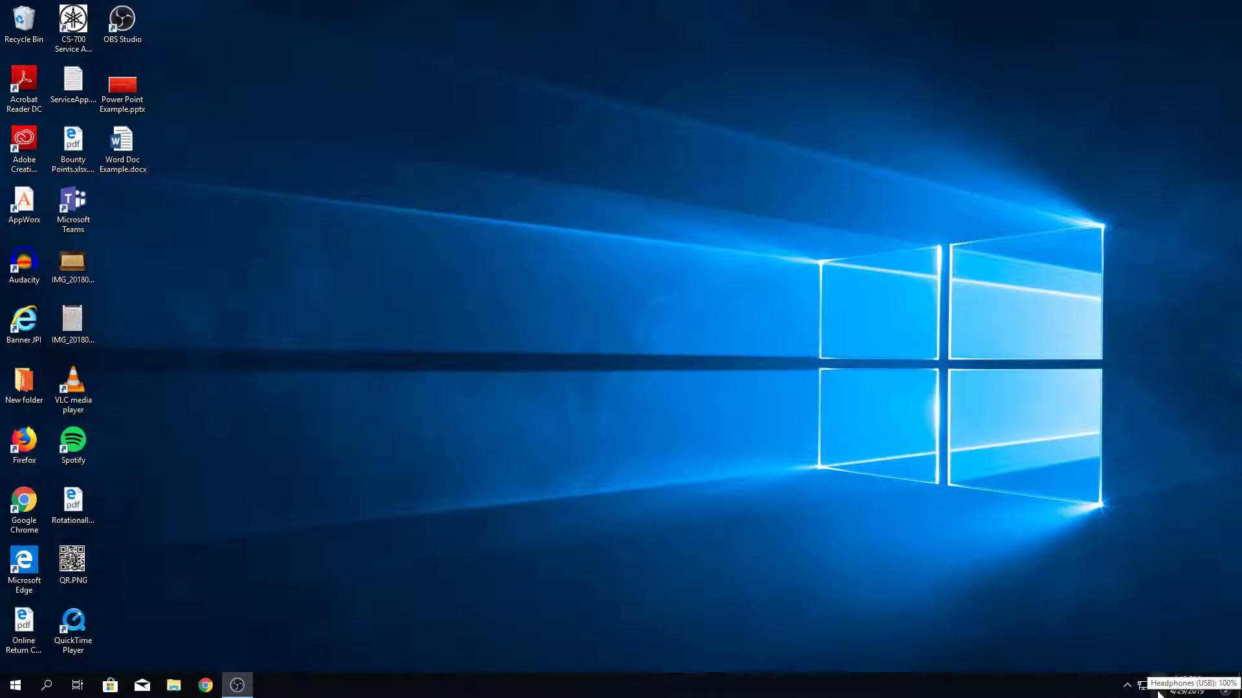
Step: Set the system volume for Headphones (Arctis 7 Game) to 100
{"action": "left_click", "coordinate": [1158, 686]}
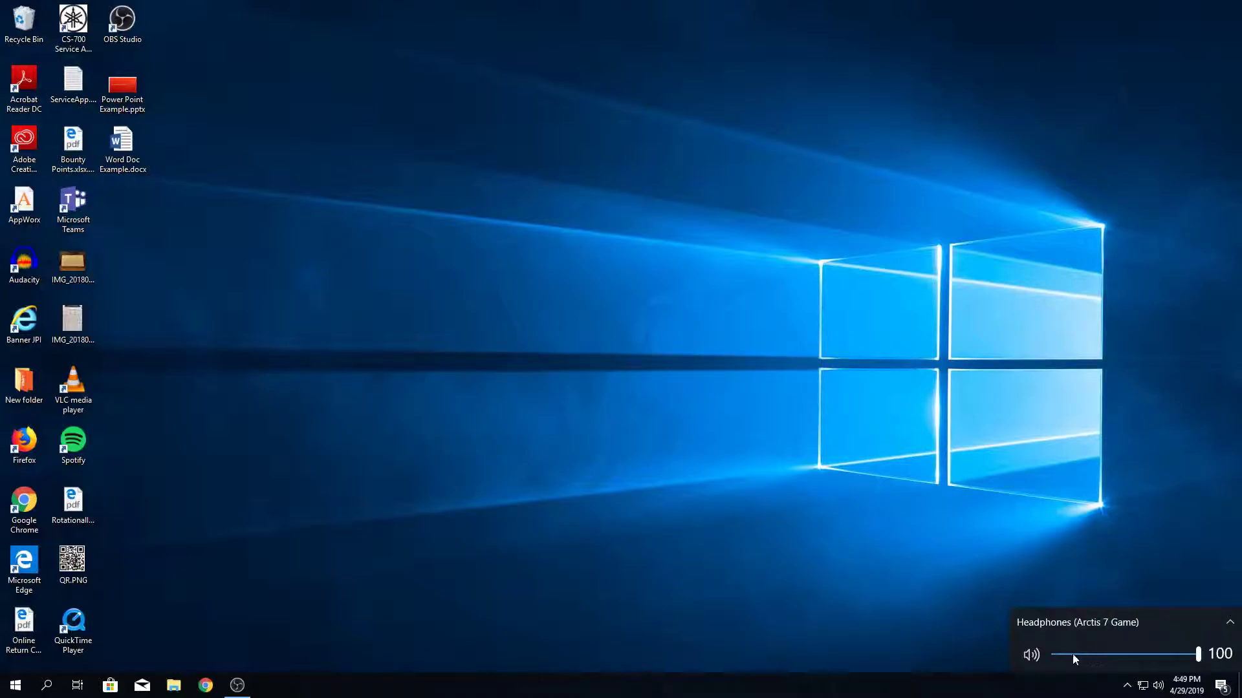
{"action": "mouse_move", "coordinate": [1196, 656]}
{"action": "left_mouse_down"}
{"action": "mouse_move", "coordinate": [1067, 655]}
{"action": "mouse_move", "coordinate": [1217, 666]}
{"action": "left_mouse_up"}
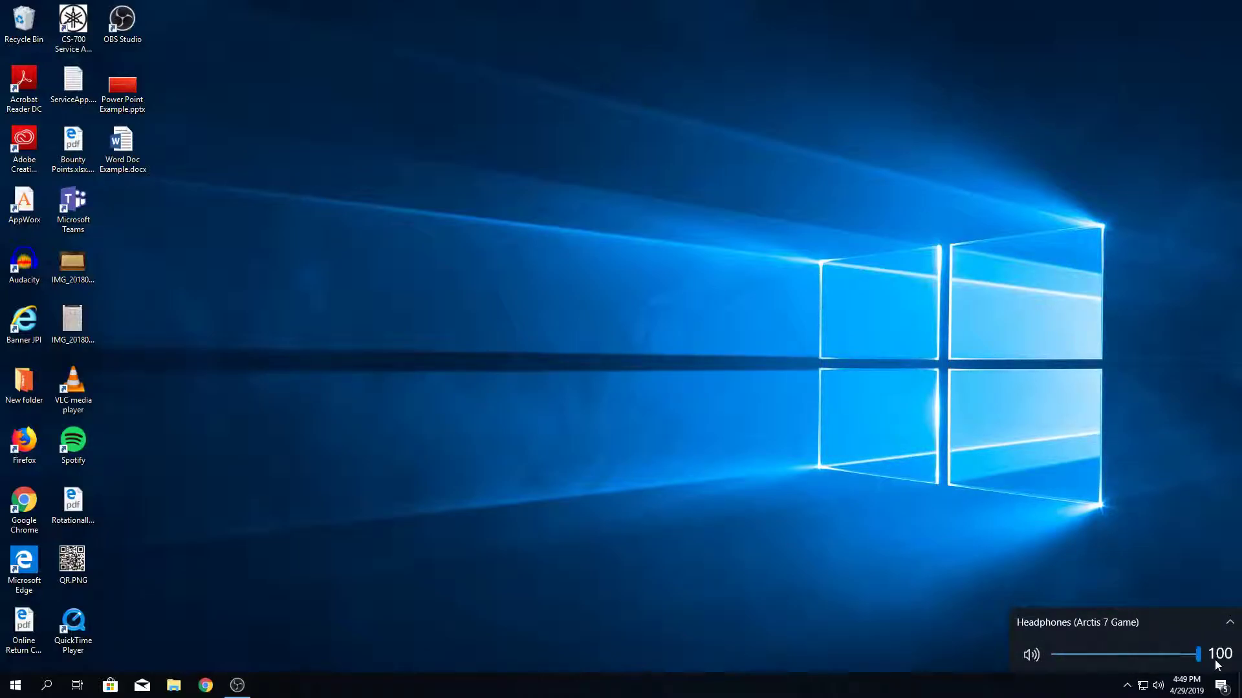
Step: Open the Sound settings and choose Headphones (Arctis 7 Game) as the output device
{"action": "right_click", "coordinate": [1161, 693]}
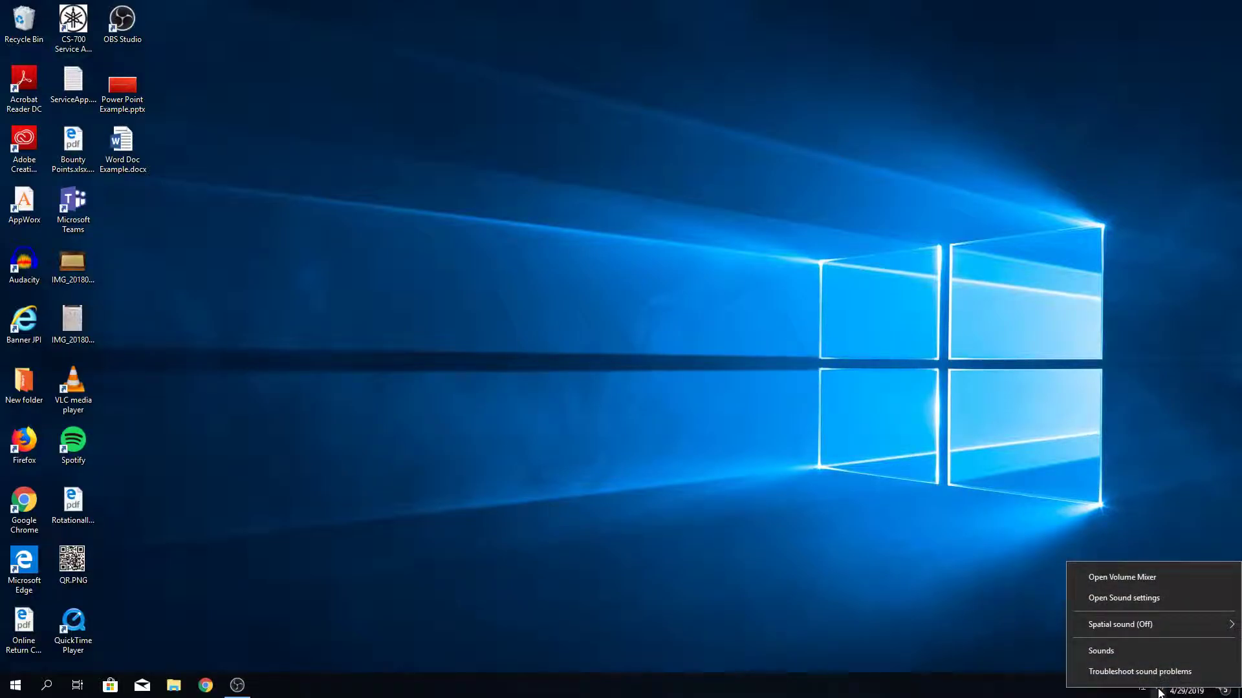
{"action": "left_click", "coordinate": [1138, 604]}
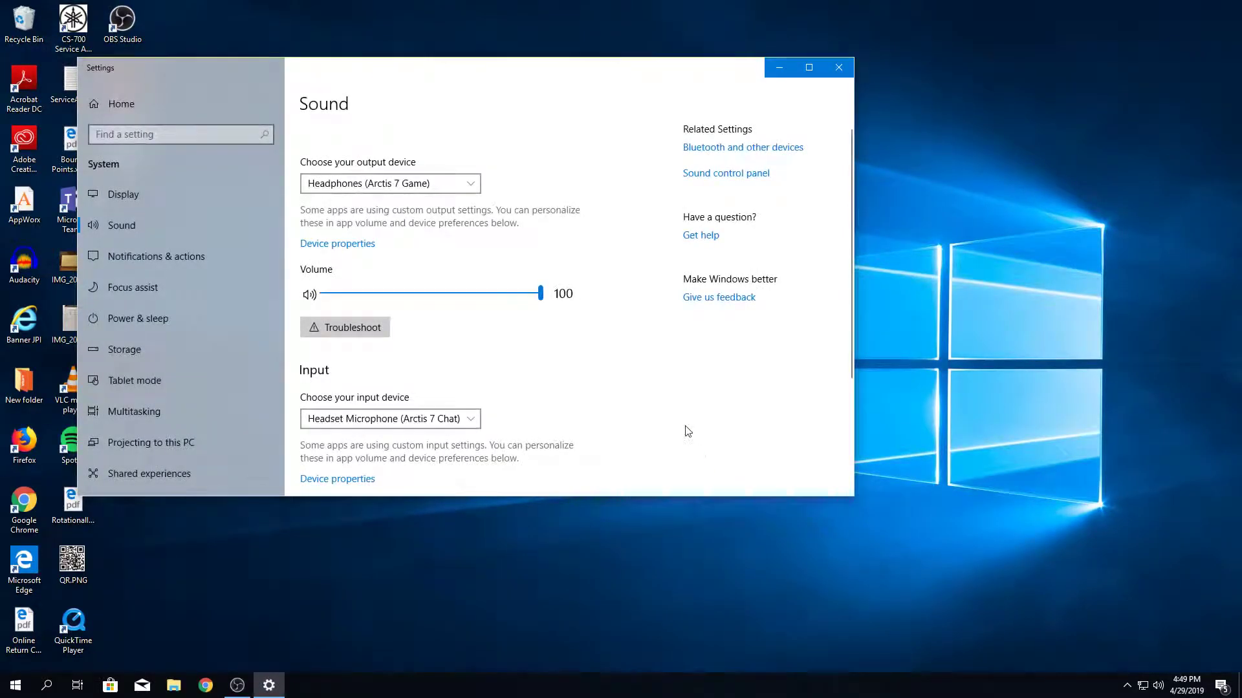
{"action": "left_click", "coordinate": [450, 186]}
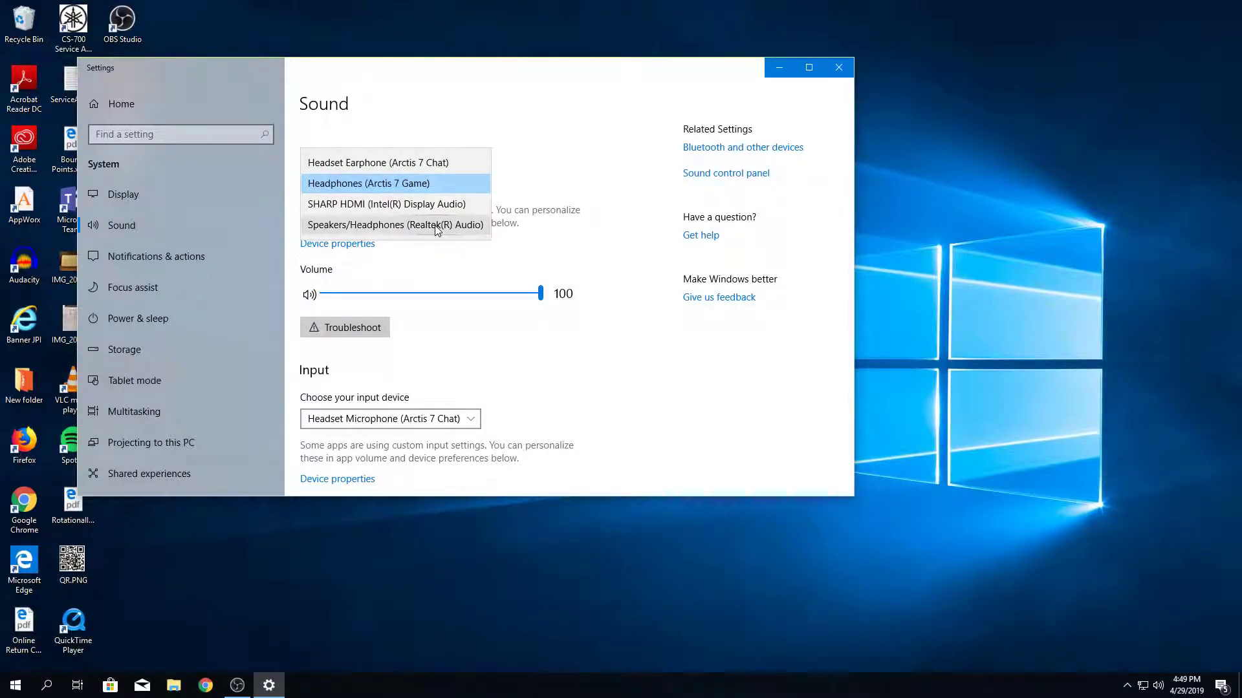
{"action": "left_click", "coordinate": [438, 185]}
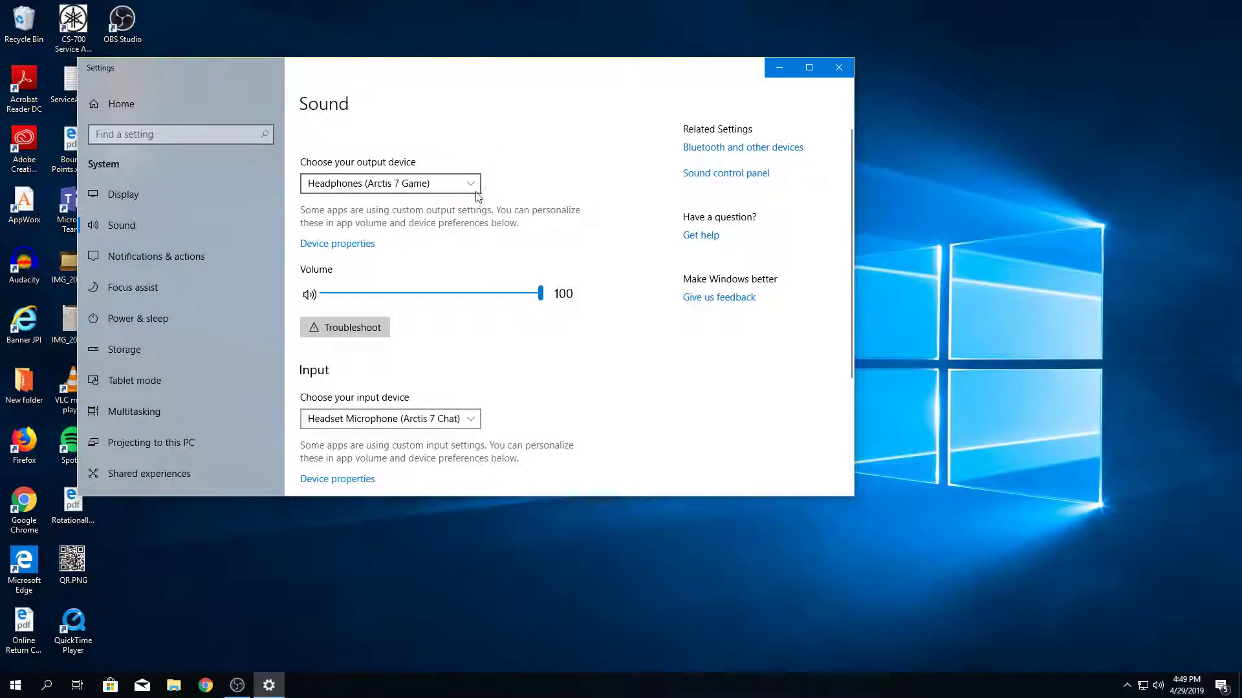
Step: Choose Headset Microphone (Arctis 7 Chat) as the input device, check the microphone test level, and close the settings
{"action": "scroll", "coordinate": [445, 266], "scroll_direction": "down", "scroll_amount": 2}
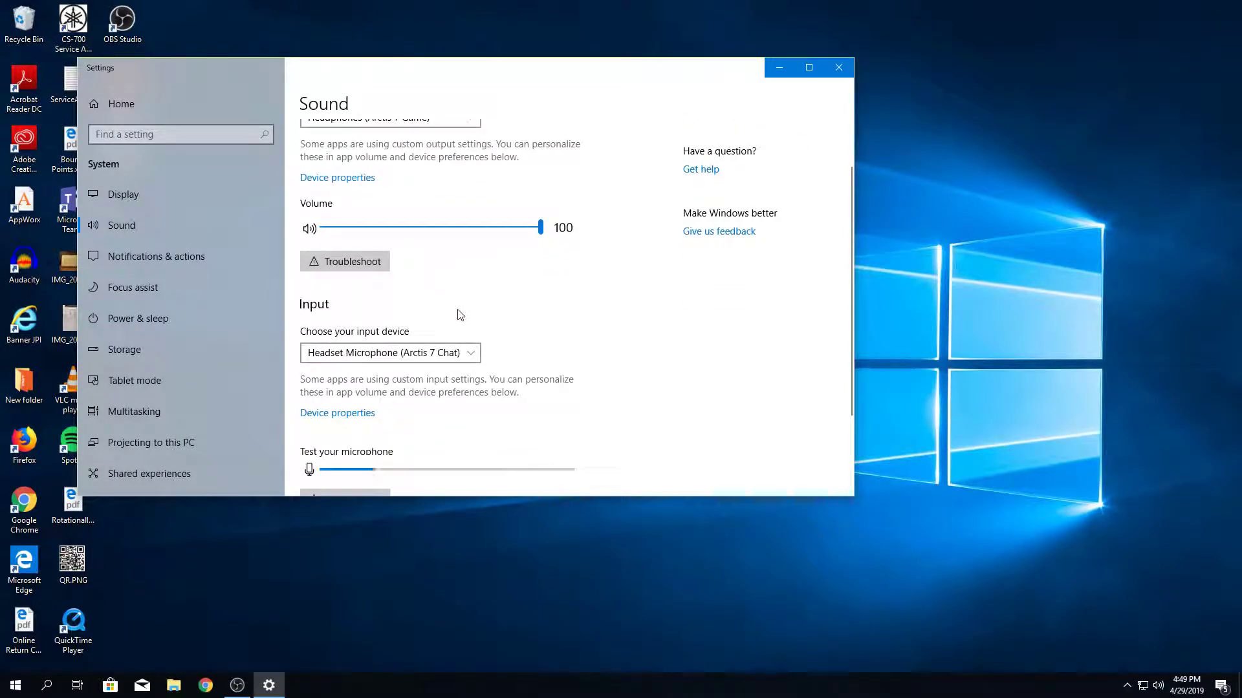
{"action": "left_click", "coordinate": [446, 357]}
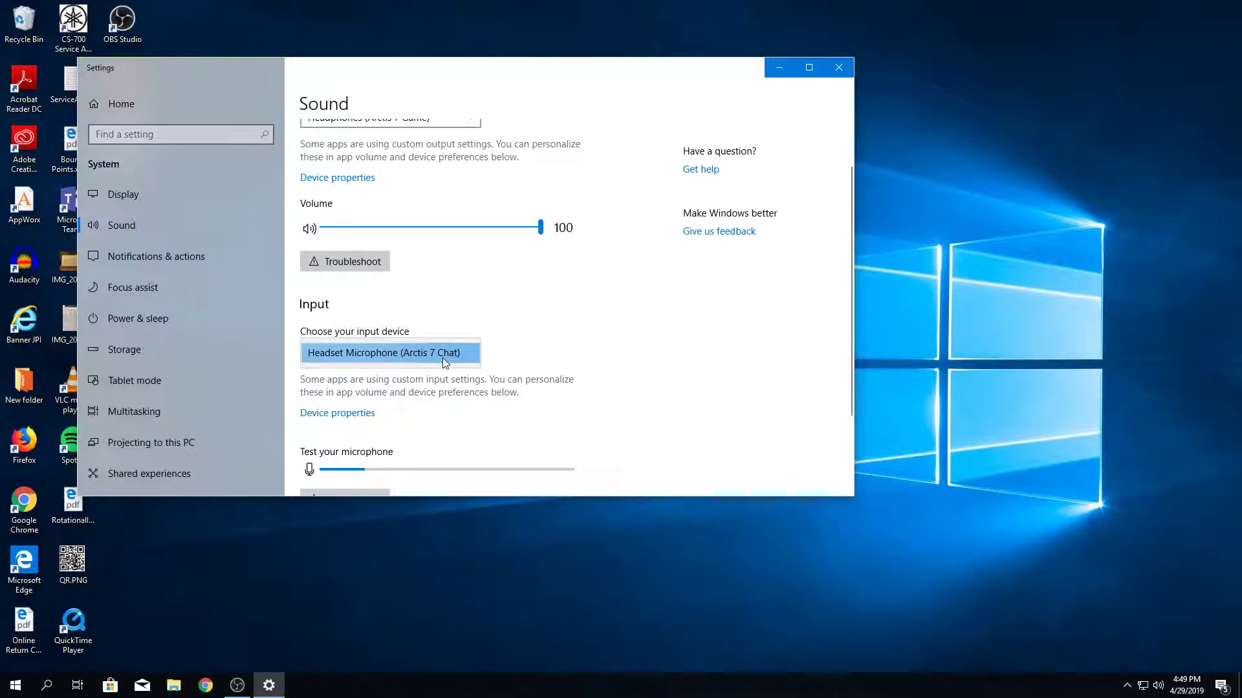
{"action": "left_click", "coordinate": [466, 355]}
{"action": "scroll", "coordinate": [519, 346], "scroll_direction": "down", "scroll_amount": 4}
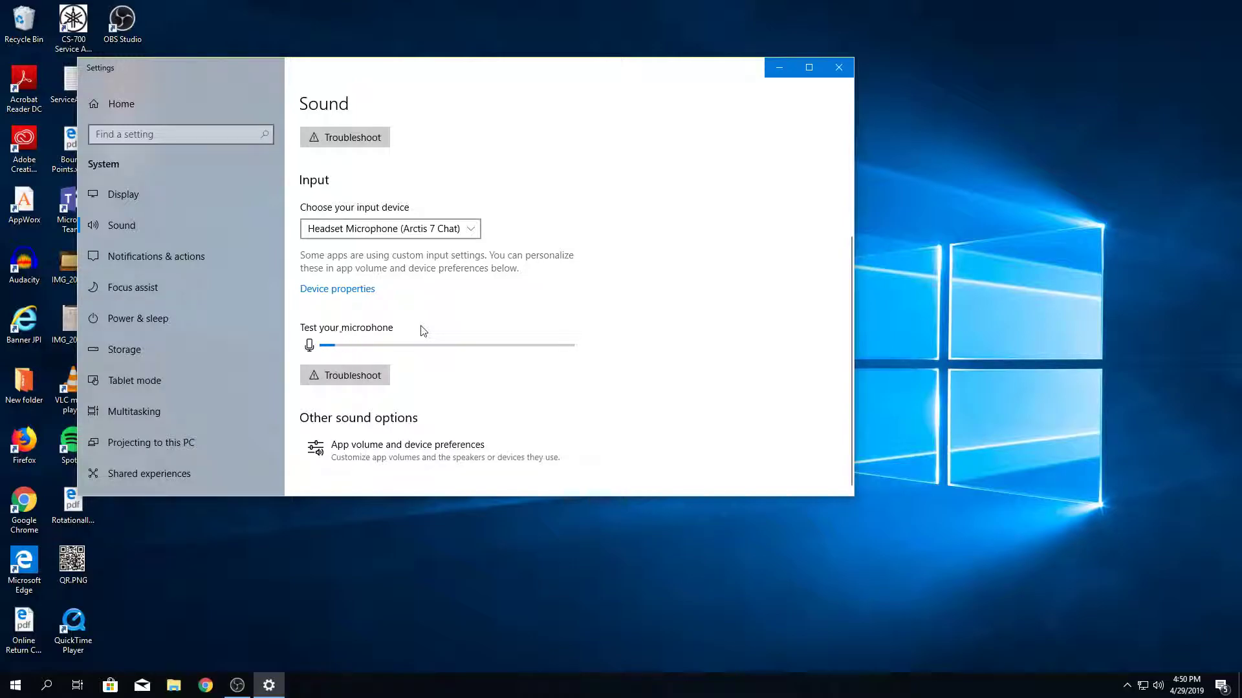
{"action": "left_click", "coordinate": [410, 235]}
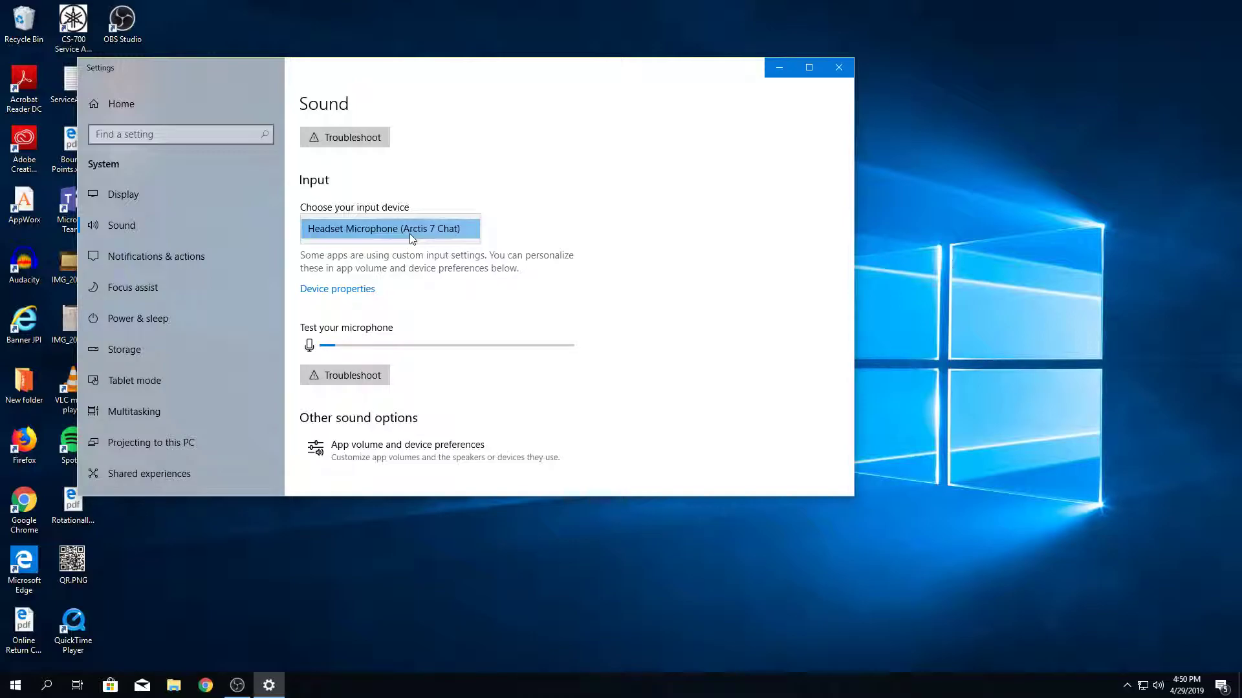
{"action": "left_click", "coordinate": [410, 234]}
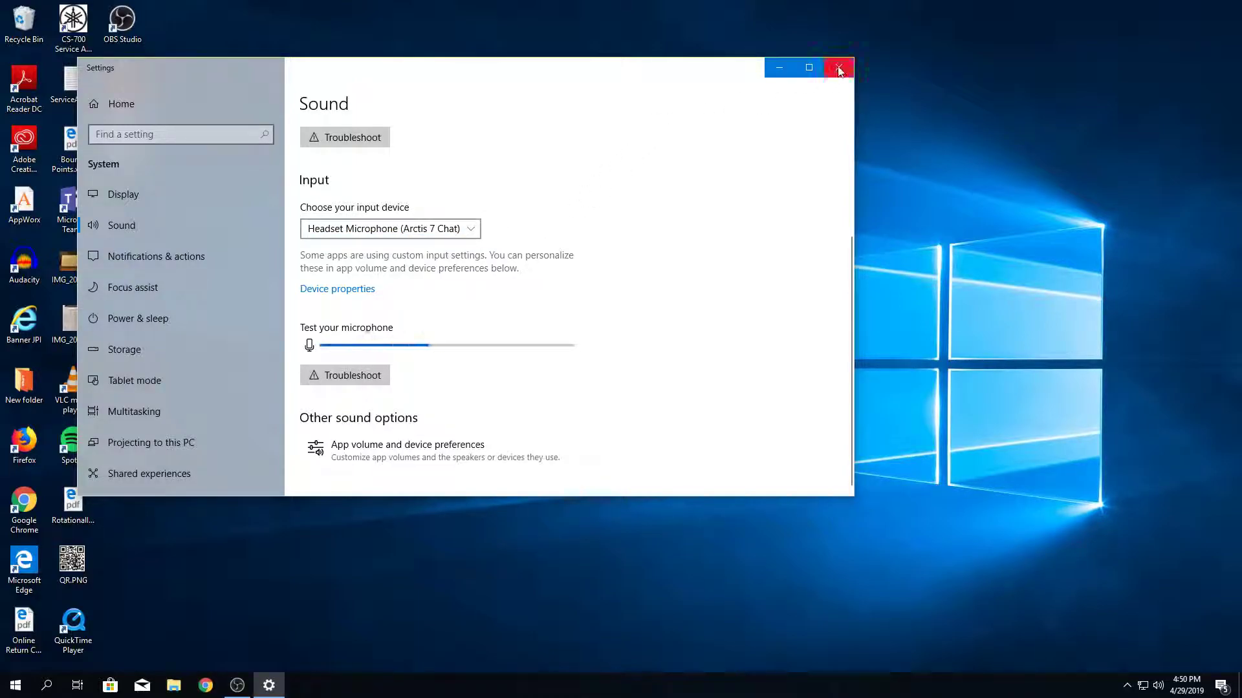
{"action": "left_click", "coordinate": [838, 69]}
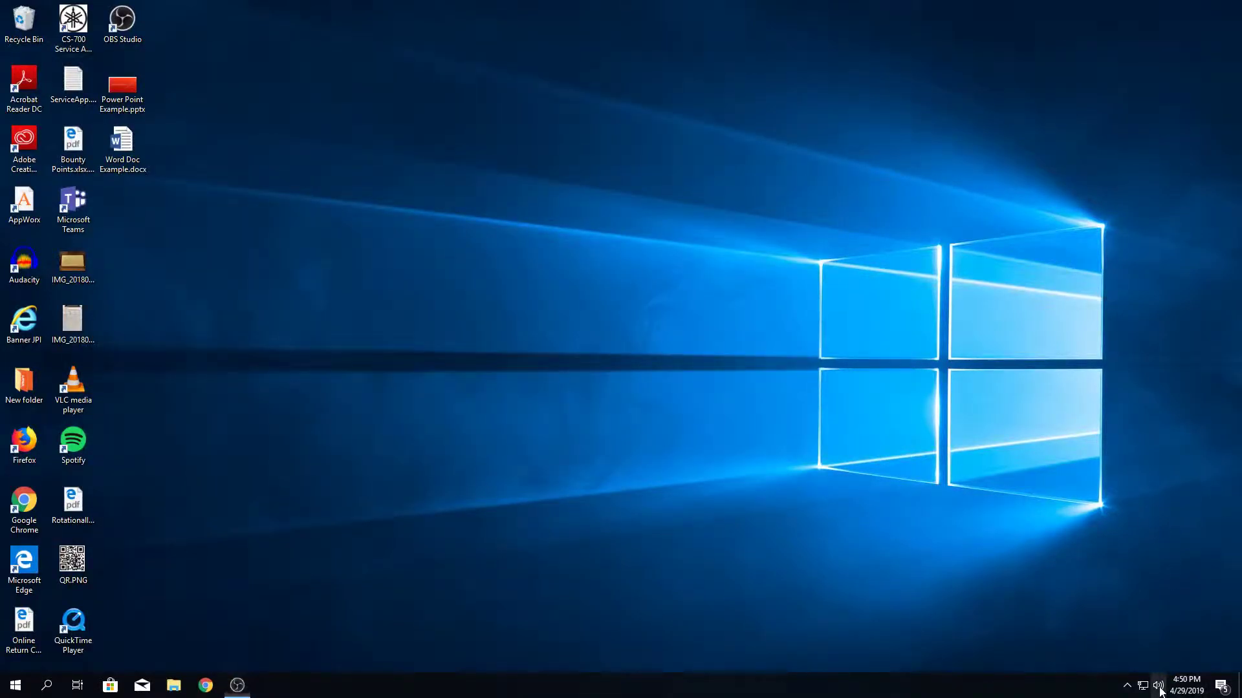
Step: Set the Headphones device level to maximum in the Volume Mixer, then close the mixer
{"action": "right_click", "coordinate": [1159, 686]}
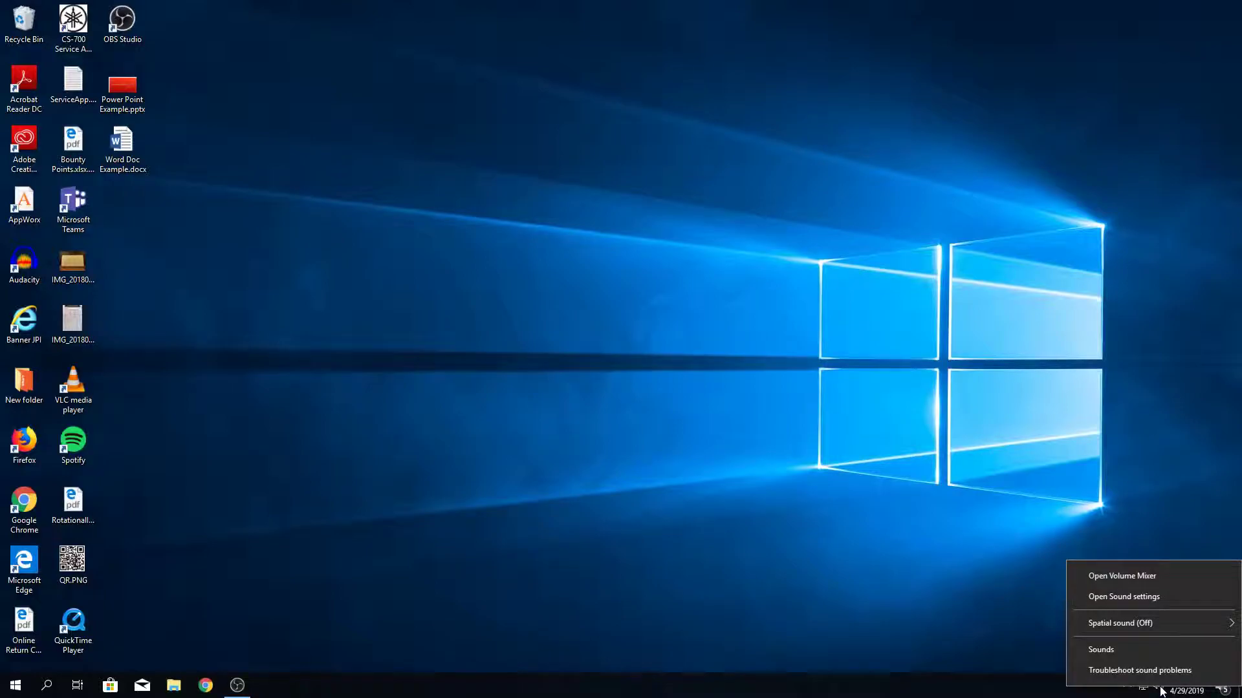
{"action": "left_click", "coordinate": [1126, 581]}
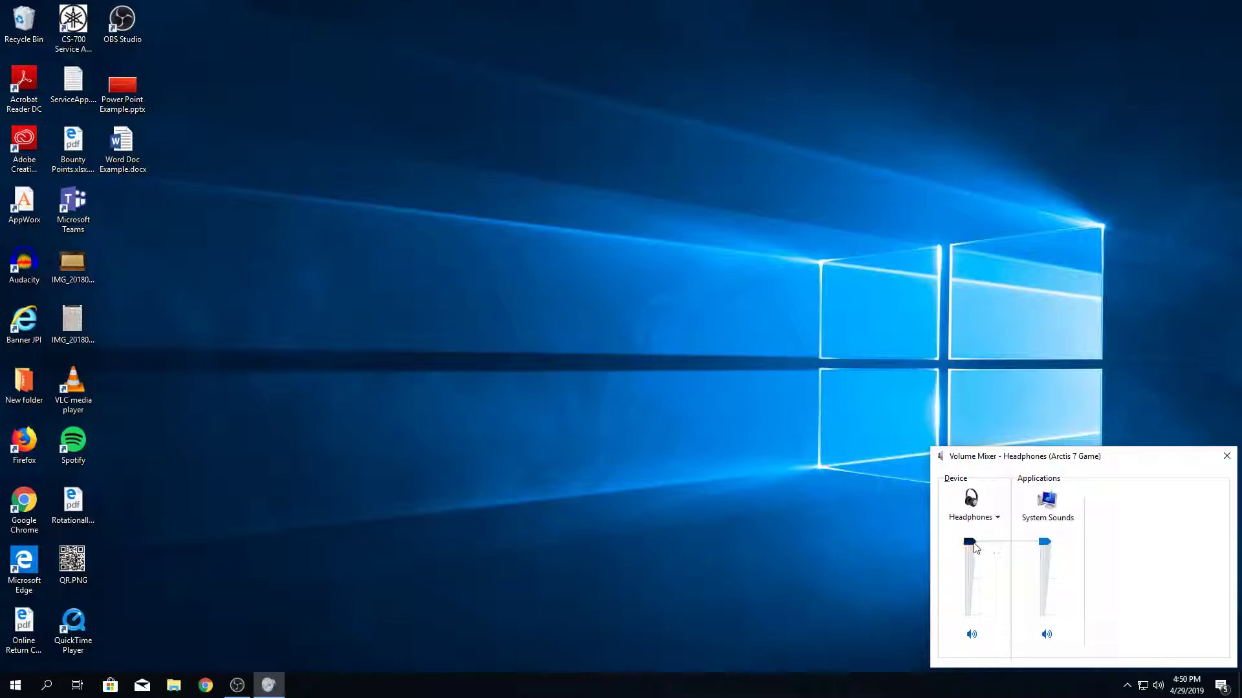
{"action": "mouse_move", "coordinate": [972, 547]}
{"action": "left_mouse_down"}
{"action": "mouse_move", "coordinate": [972, 569]}
{"action": "mouse_move", "coordinate": [971, 536]}
{"action": "left_mouse_up"}
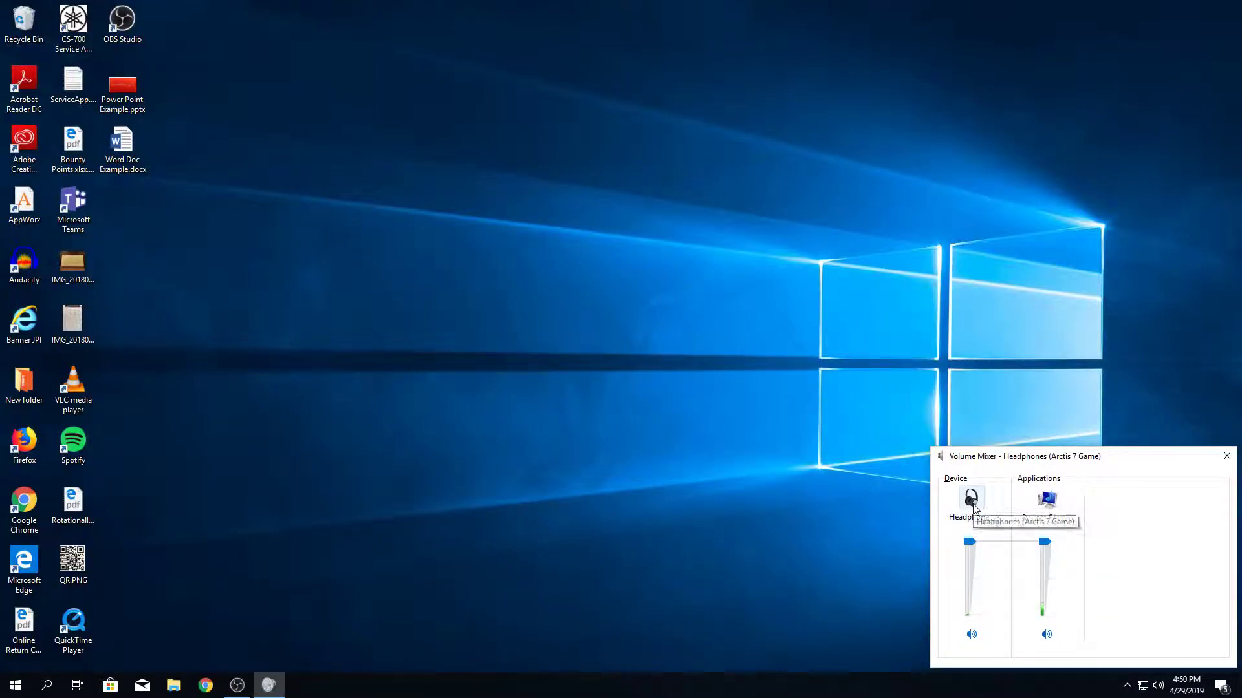
{"action": "left_click", "coordinate": [1226, 456]}
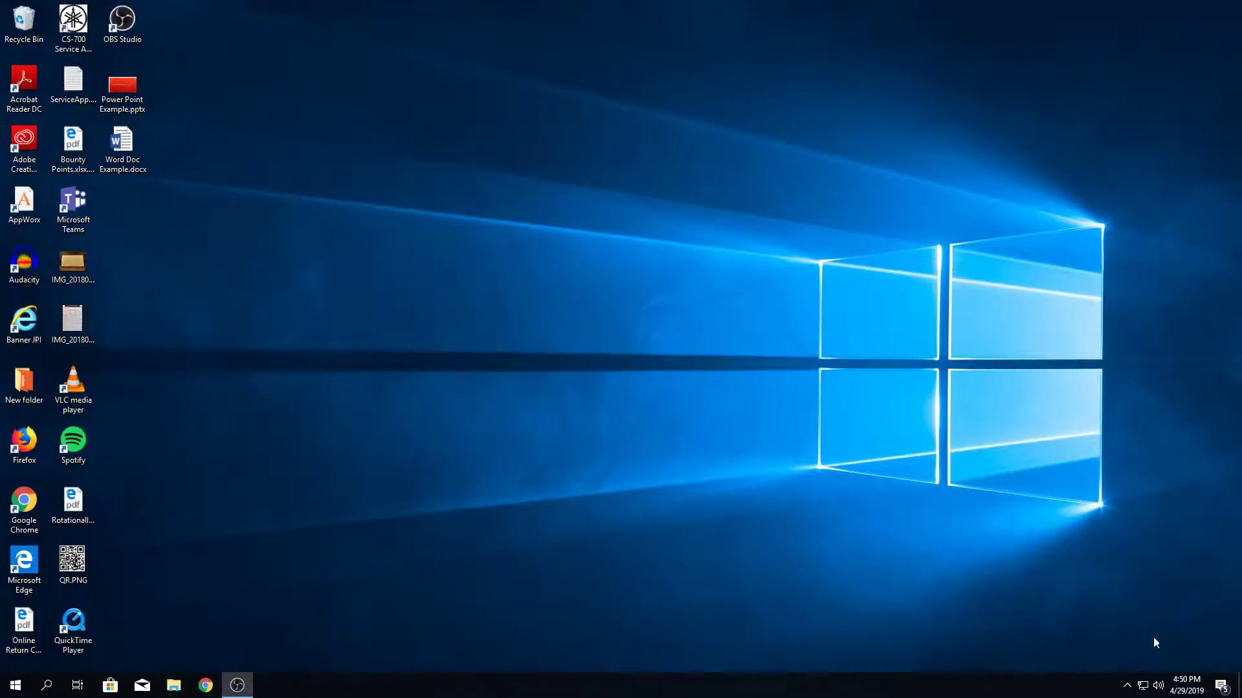
Step: Open the Sounds dialog from the speaker options, move it clear of the desktop icons, and show its playback devices
{"action": "right_click", "coordinate": [1158, 685]}
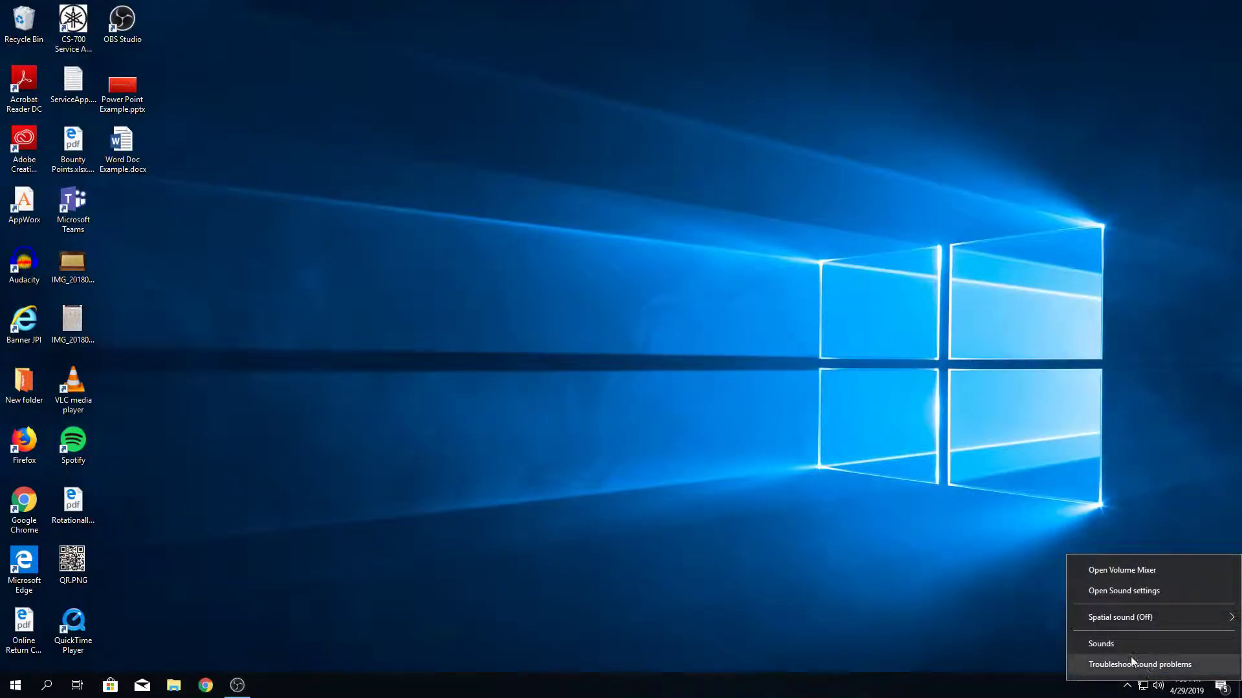
{"action": "left_click", "coordinate": [1129, 644]}
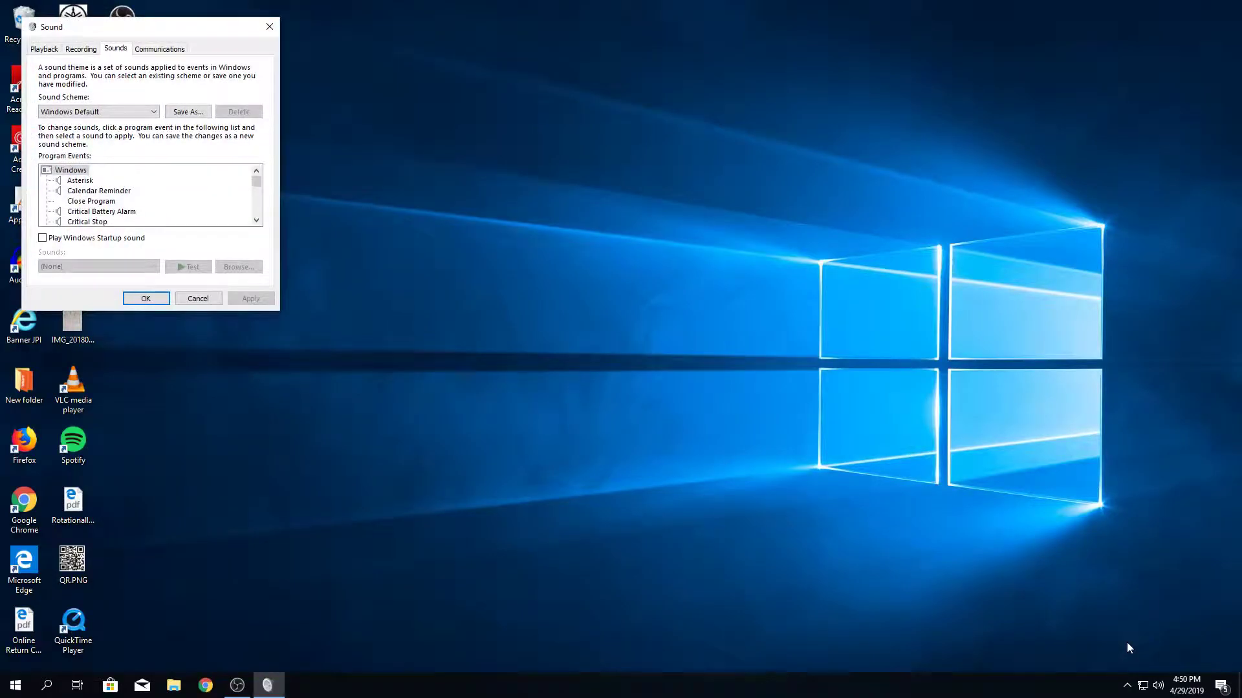
{"action": "left_click_drag", "start_coordinate": [188, 28], "coordinate": [584, 144]}
{"action": "left_click", "coordinate": [450, 167]}
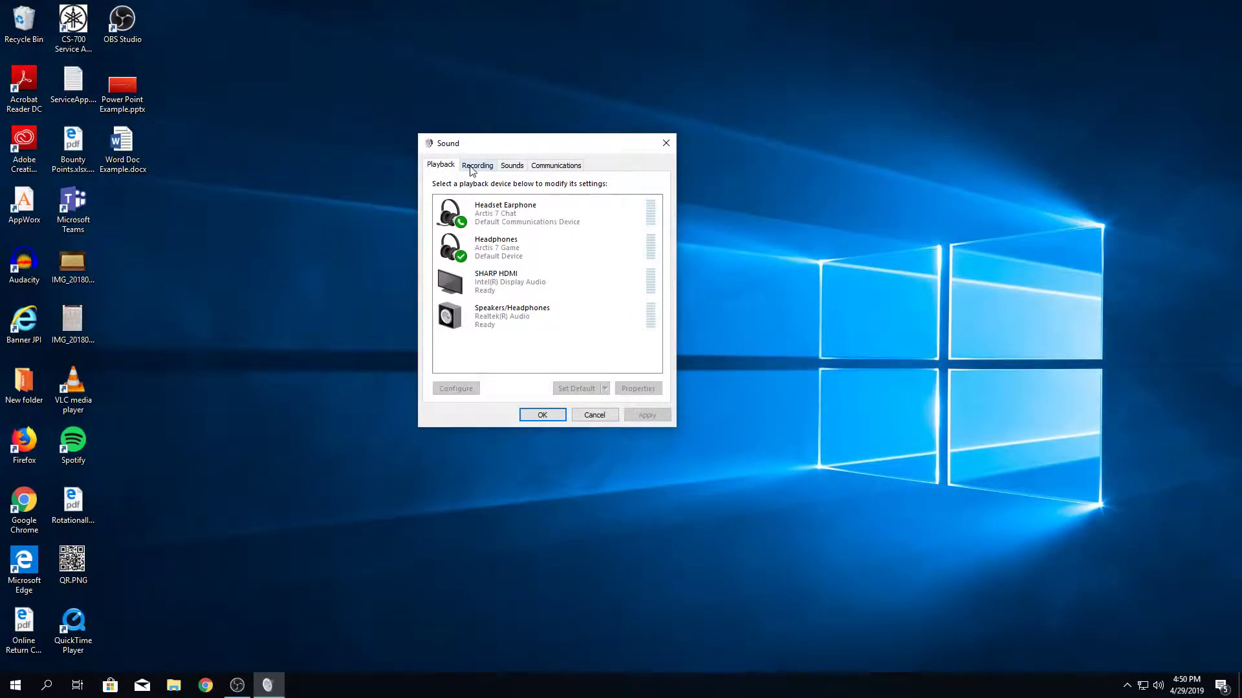
{"action": "left_click", "coordinate": [472, 168]}
{"action": "left_click", "coordinate": [449, 168]}
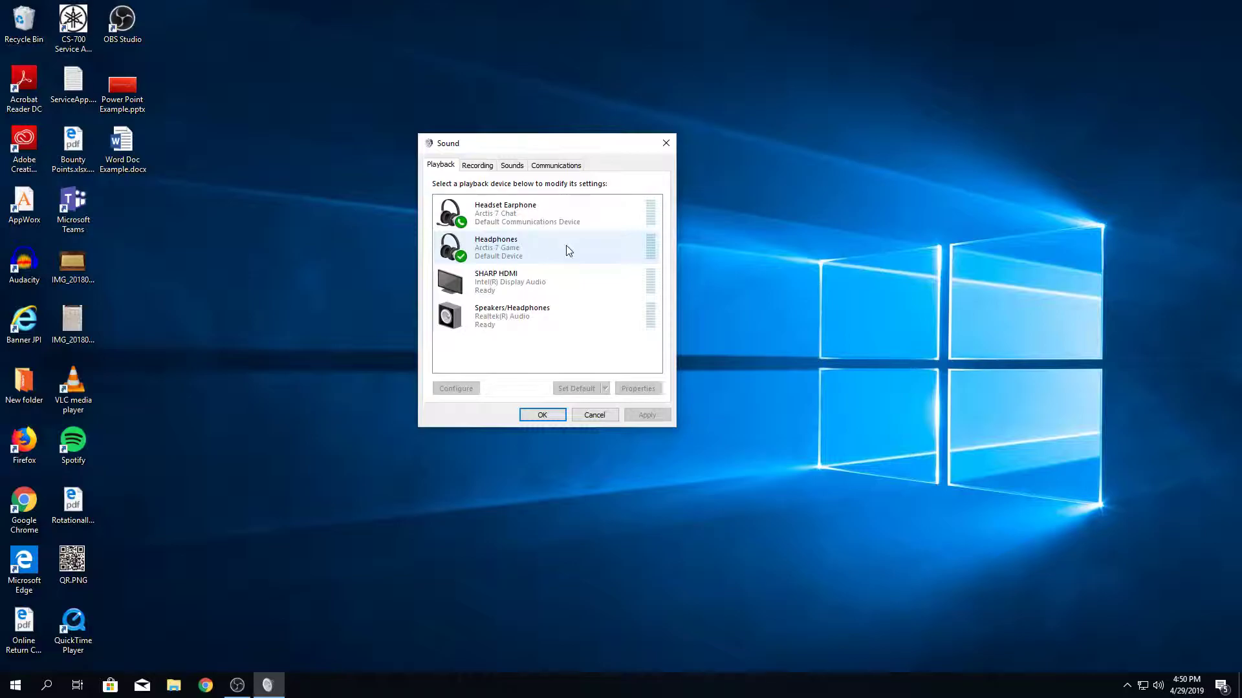
{"action": "right_click", "coordinate": [1154, 681]}
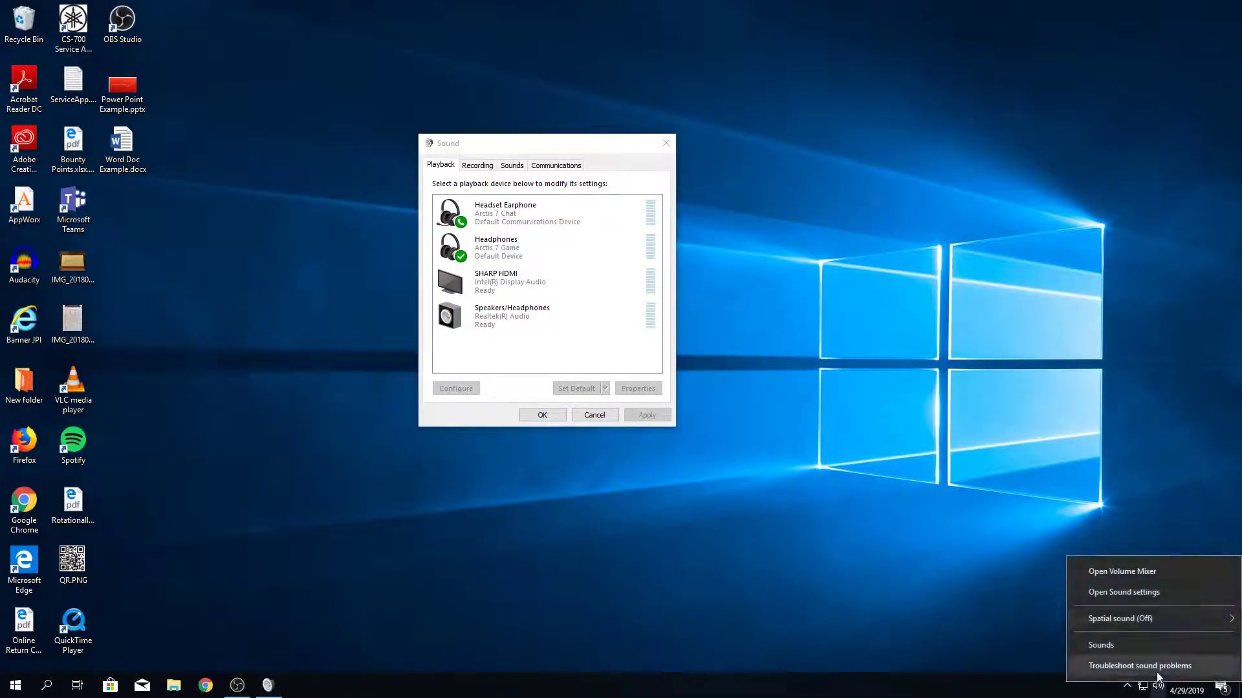
{"action": "left_click", "coordinate": [521, 347]}
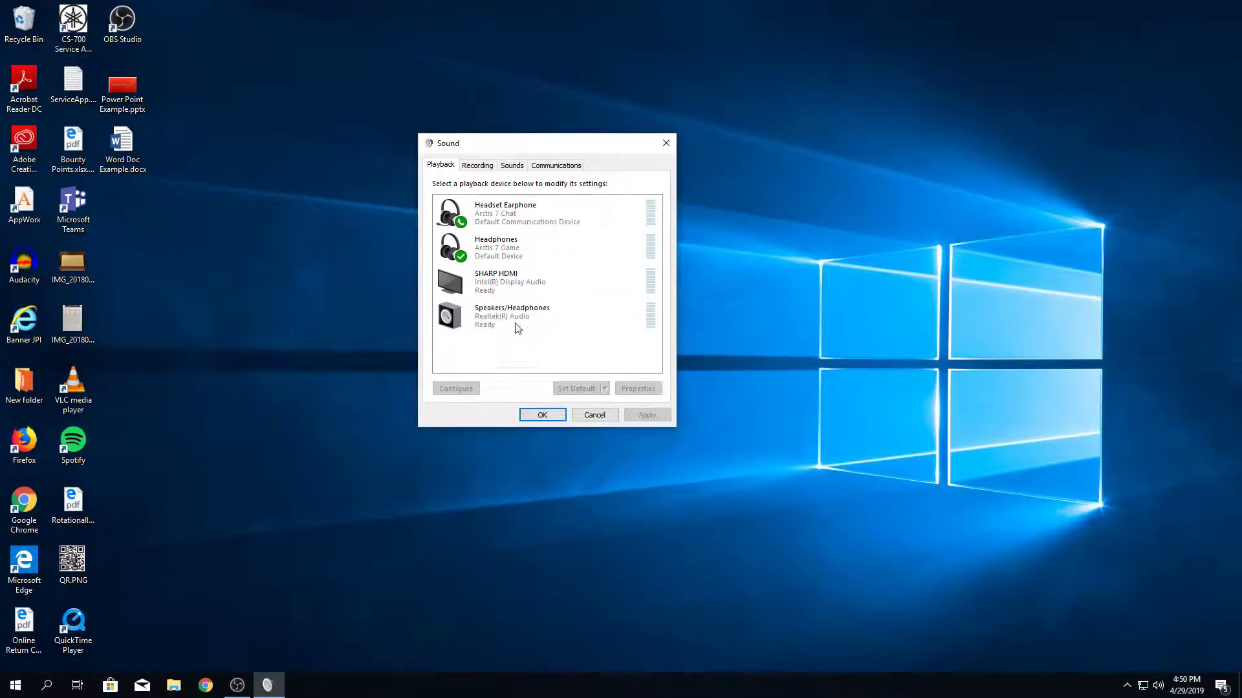
Step: Play test sounds on the Headphones (Arctis 7 Game) and the Speakers/Headphones (Realtek(R) Audio) playback devices
{"action": "right_click", "coordinate": [501, 286]}
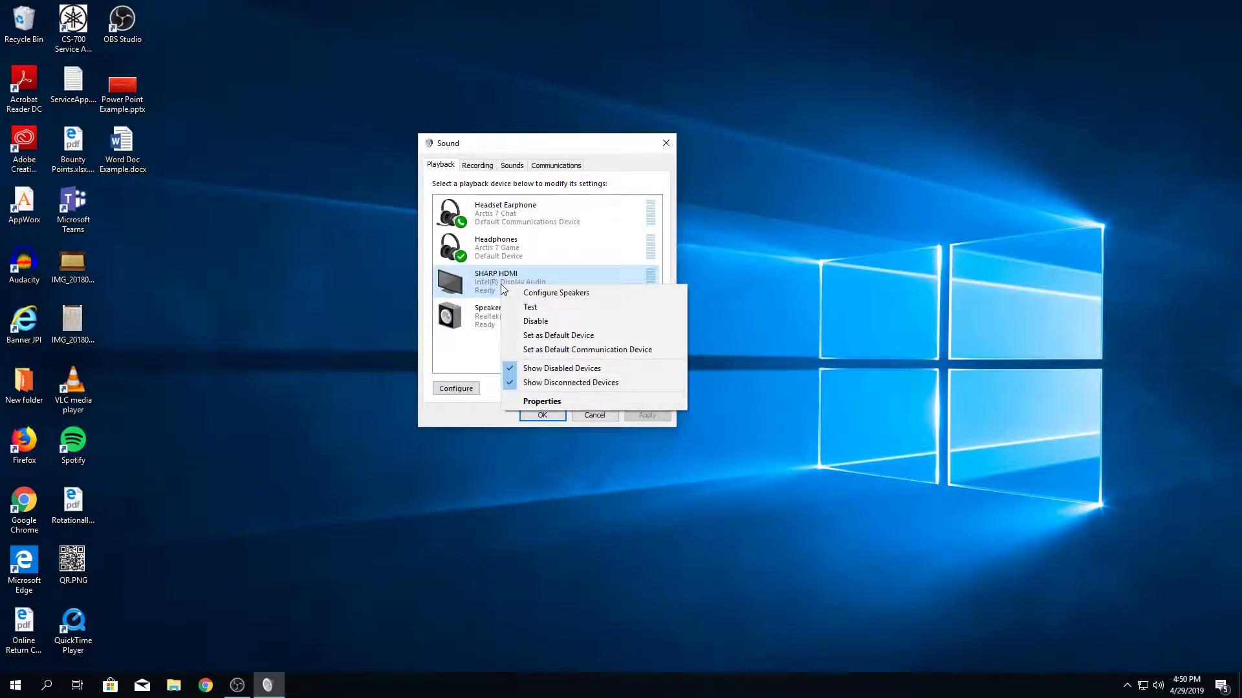
{"action": "left_click", "coordinate": [564, 335]}
{"action": "right_click", "coordinate": [527, 253]}
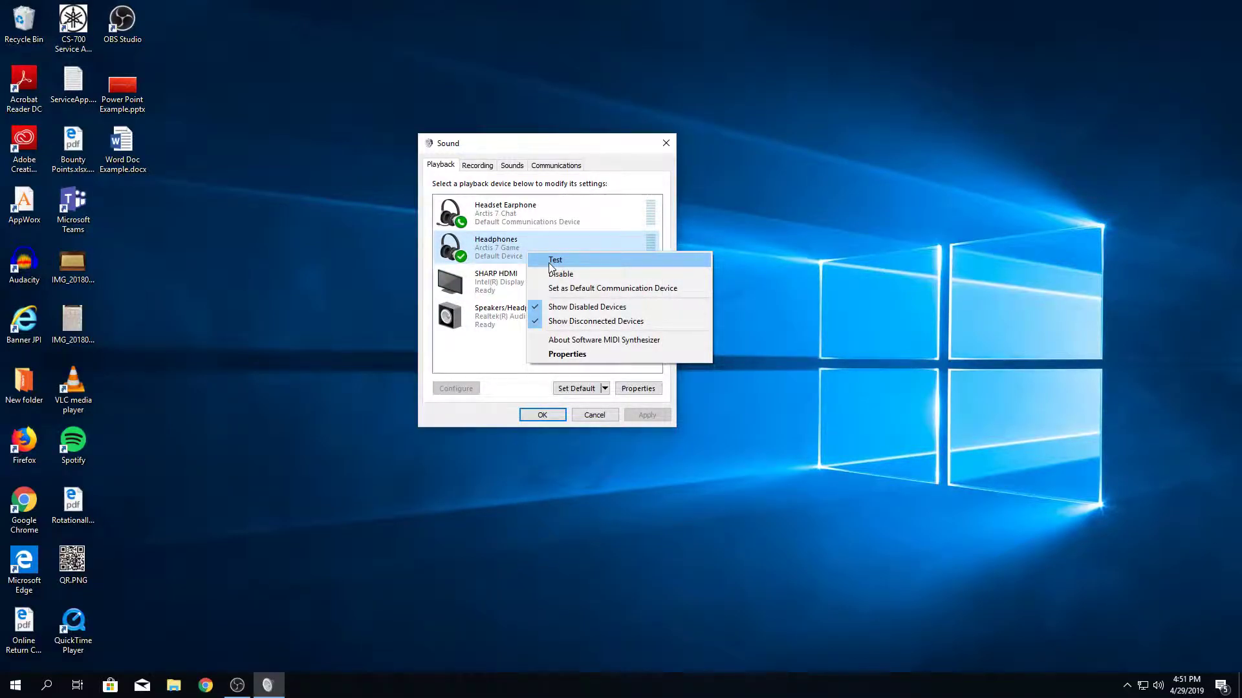
{"action": "left_click", "coordinate": [554, 261]}
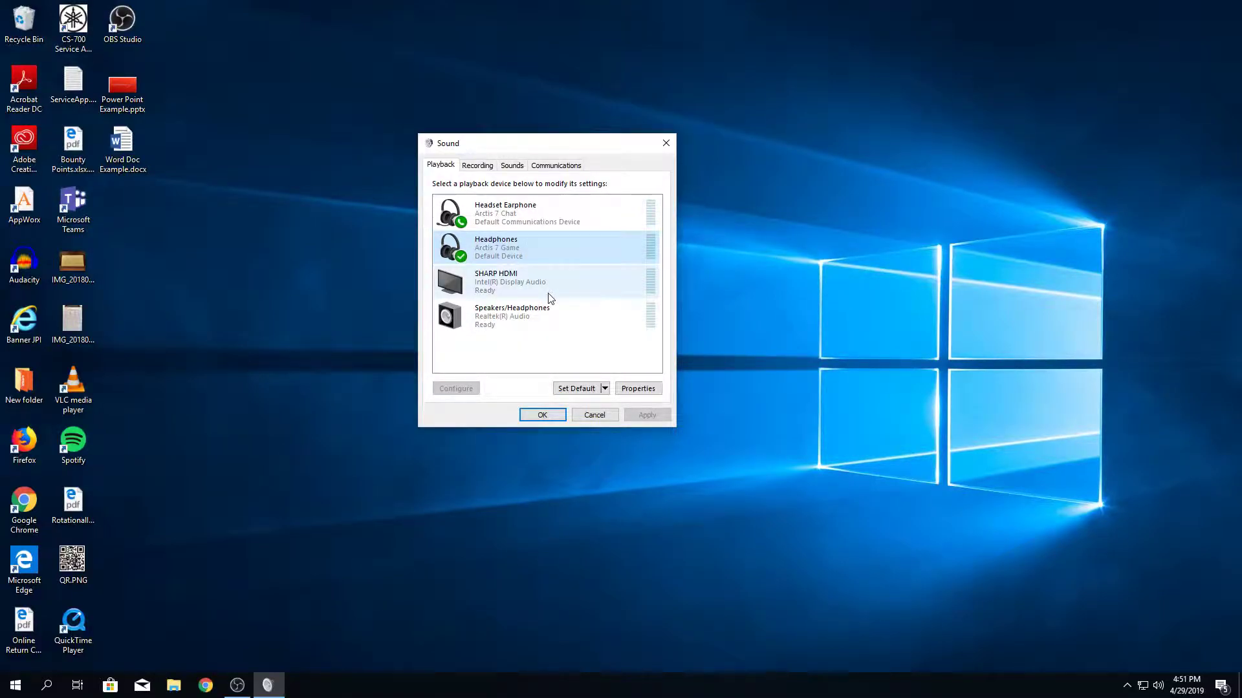
{"action": "right_click", "coordinate": [541, 313]}
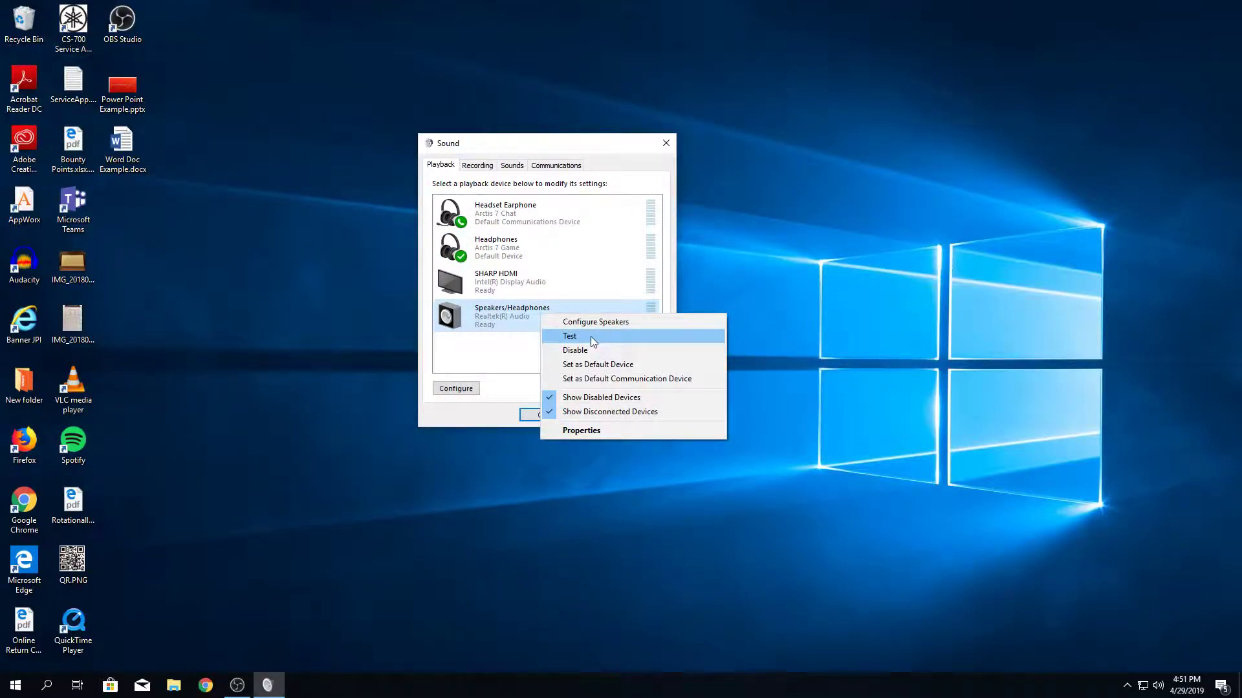
{"action": "left_click", "coordinate": [591, 336]}
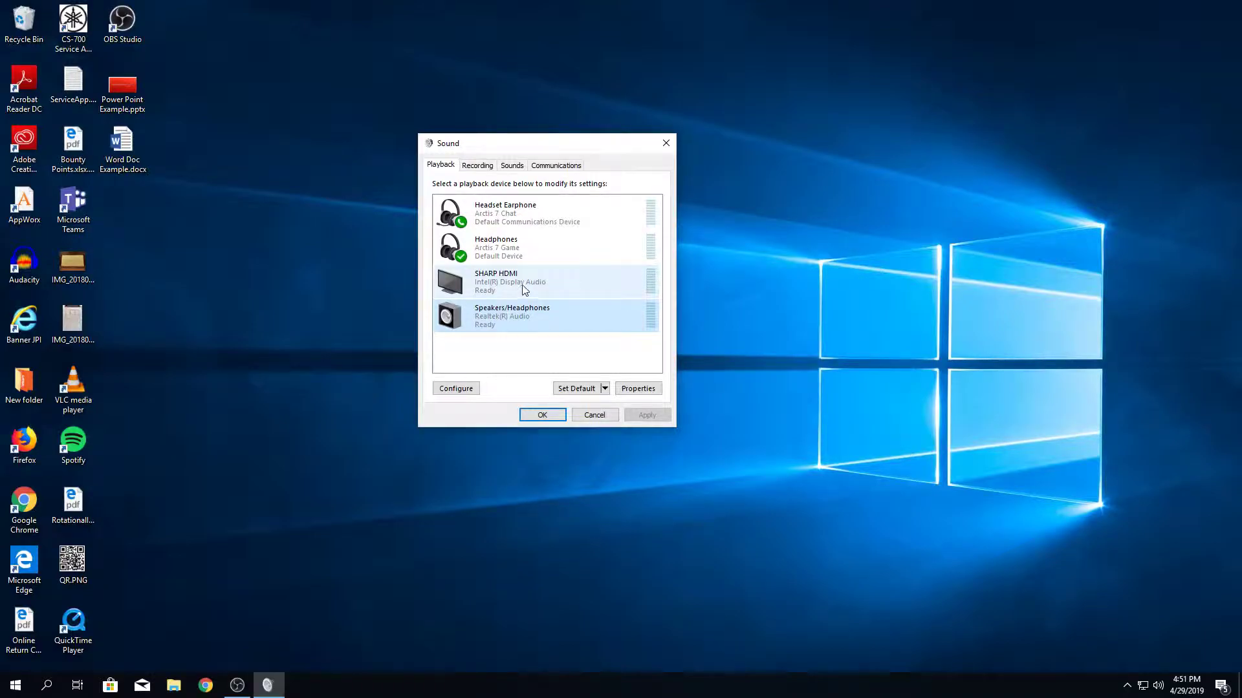
Step: Set Headphones (Arctis 7 Game) as the default communication device
{"action": "left_click", "coordinate": [499, 254]}
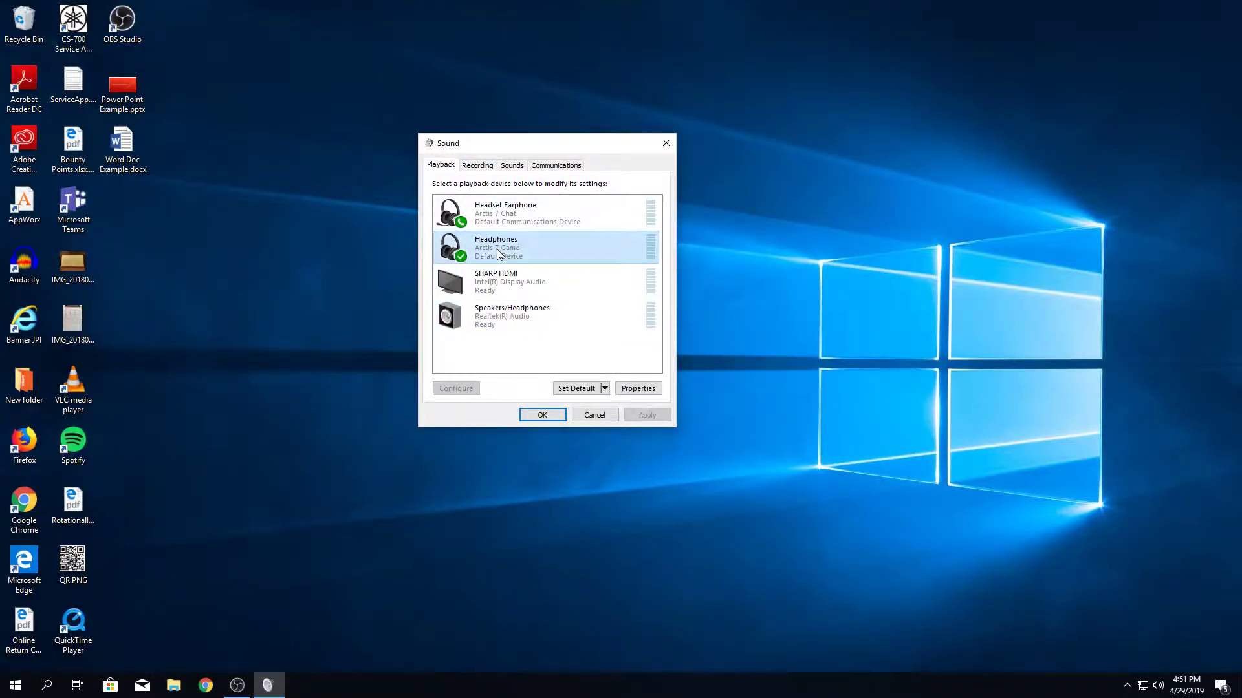
{"action": "right_click", "coordinate": [497, 250]}
{"action": "left_click", "coordinate": [545, 289]}
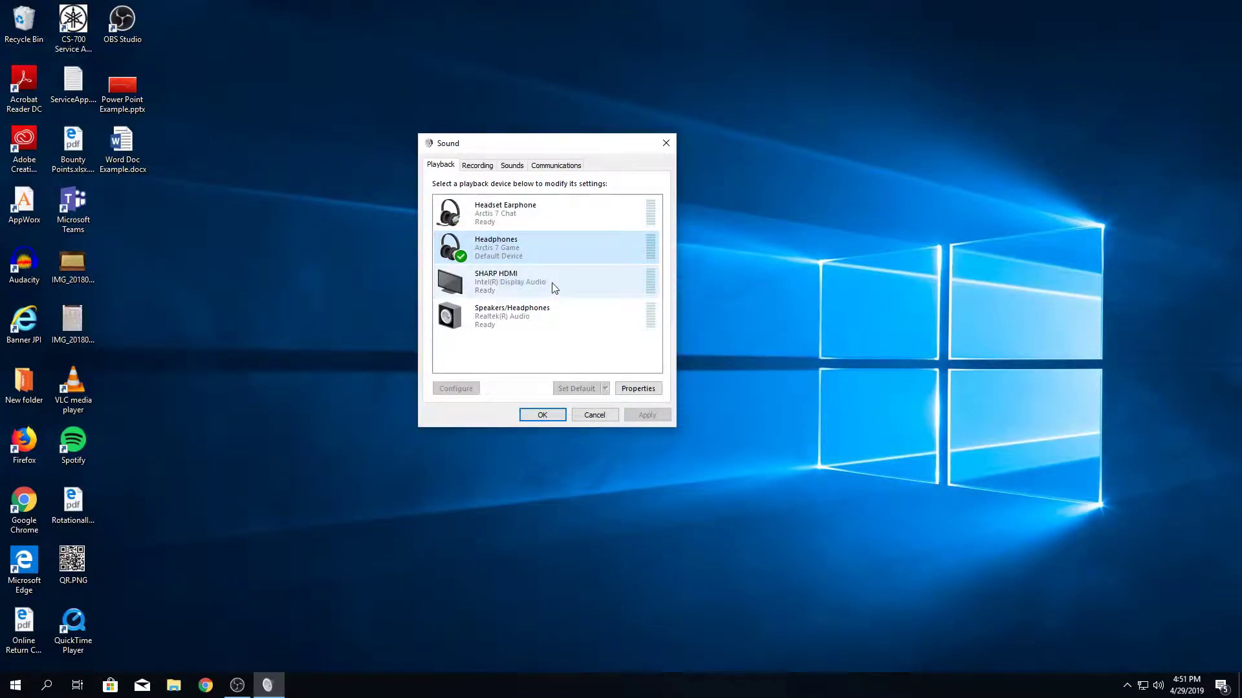
Step: Set Headset Earphone (Arctis 7 Chat) as the default communication device
{"action": "left_click", "coordinate": [537, 215]}
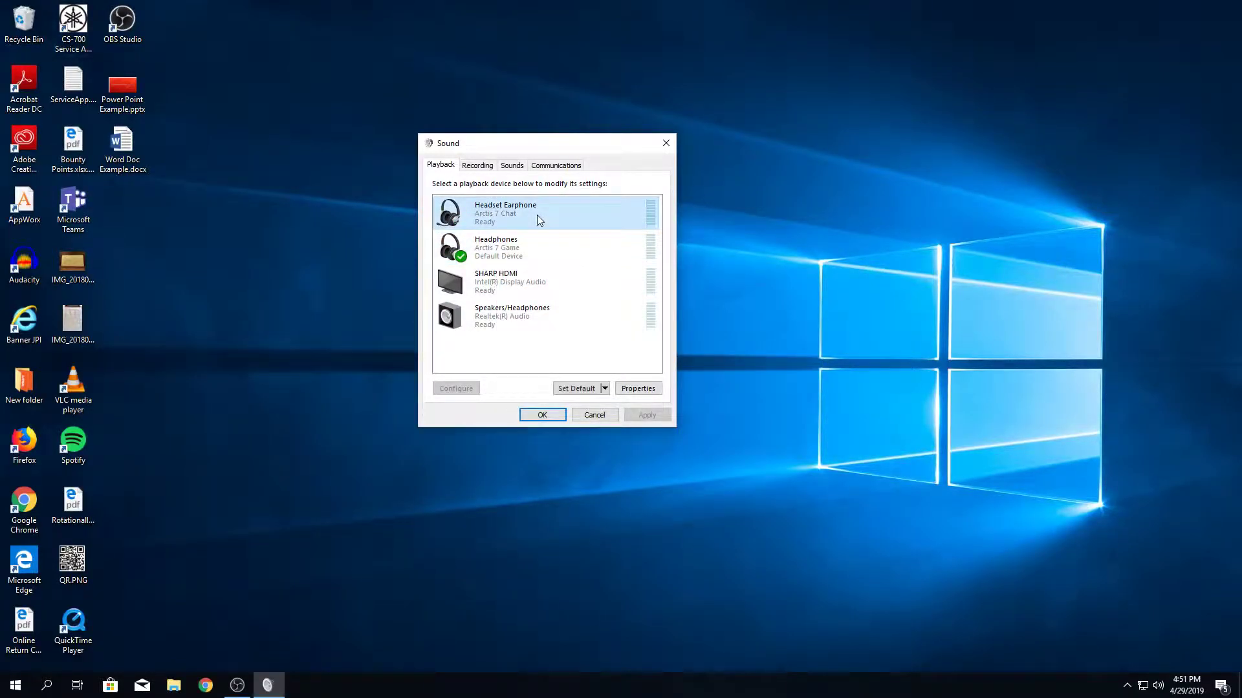
{"action": "right_click", "coordinate": [536, 215]}
{"action": "left_click", "coordinate": [613, 266]}
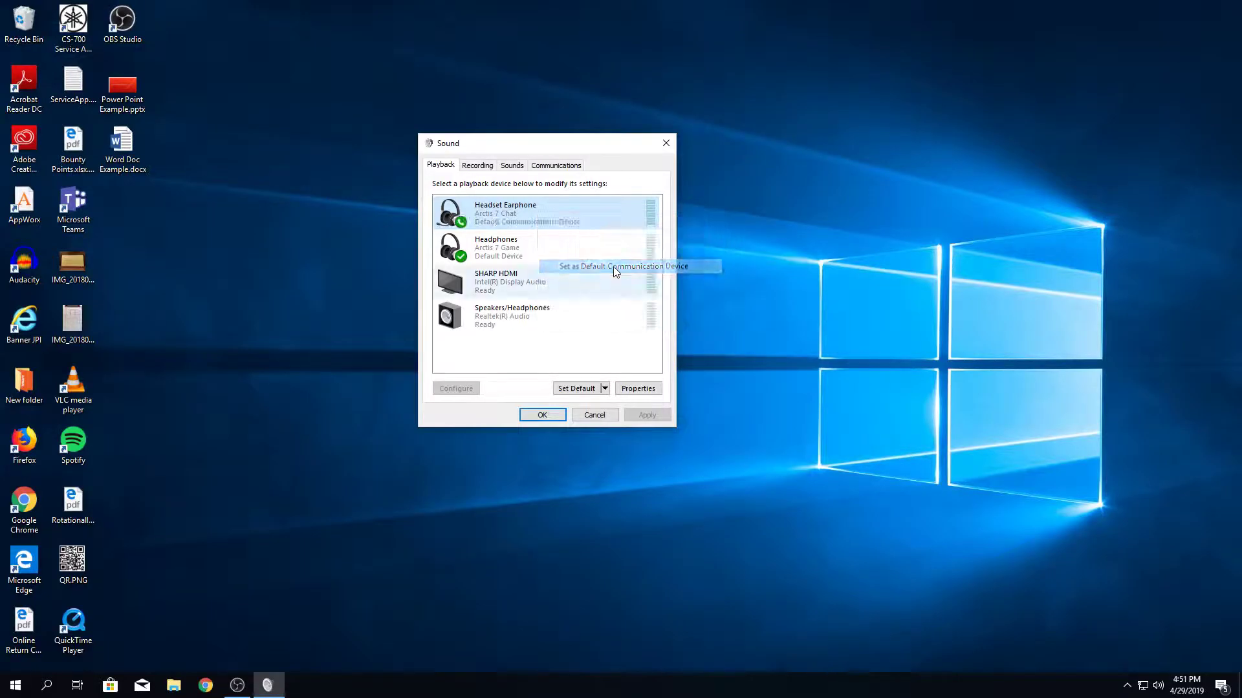
{"action": "left_click", "coordinate": [526, 249]}
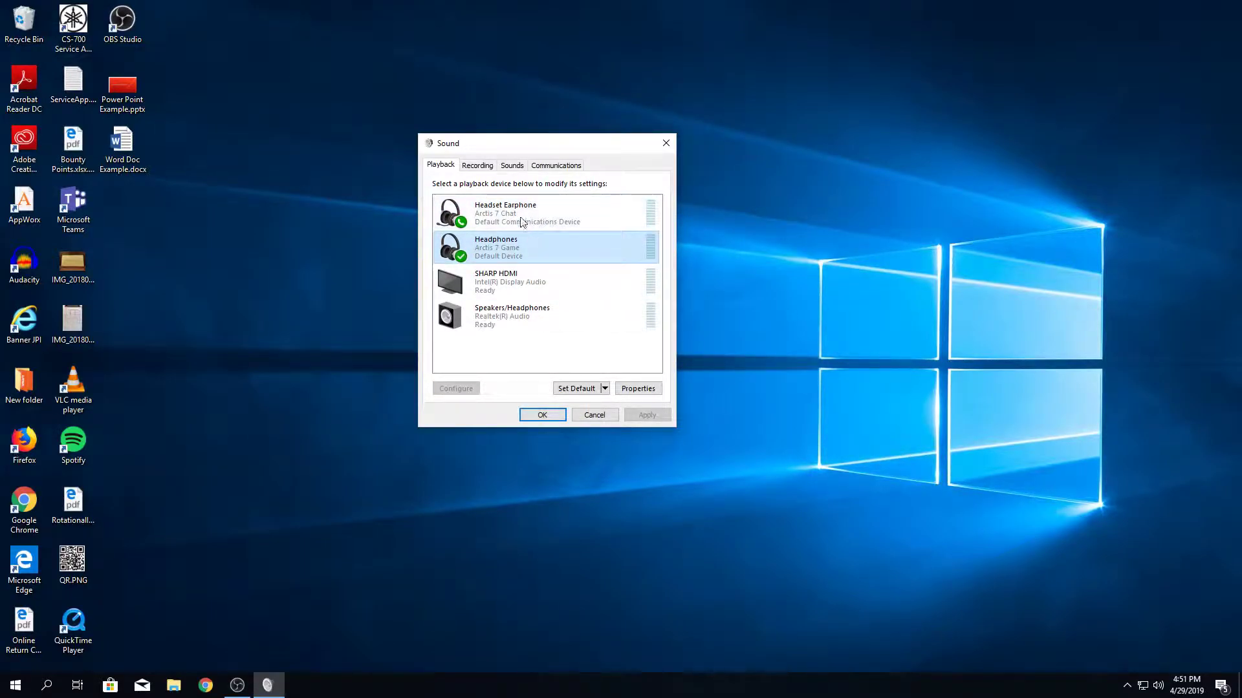
Step: Examine the recording devices and the options available for the Headset Microphone and Jack Mic, and return to the playback devices
{"action": "left_click", "coordinate": [478, 167]}
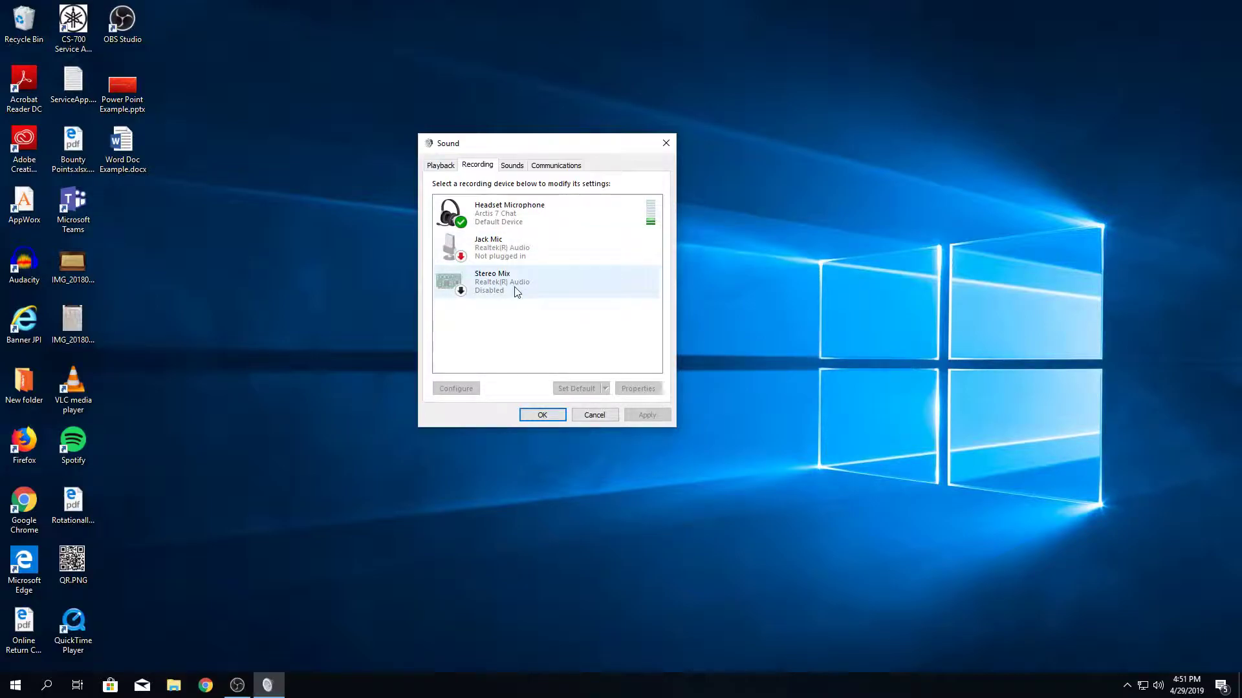
{"action": "left_click", "coordinate": [527, 226]}
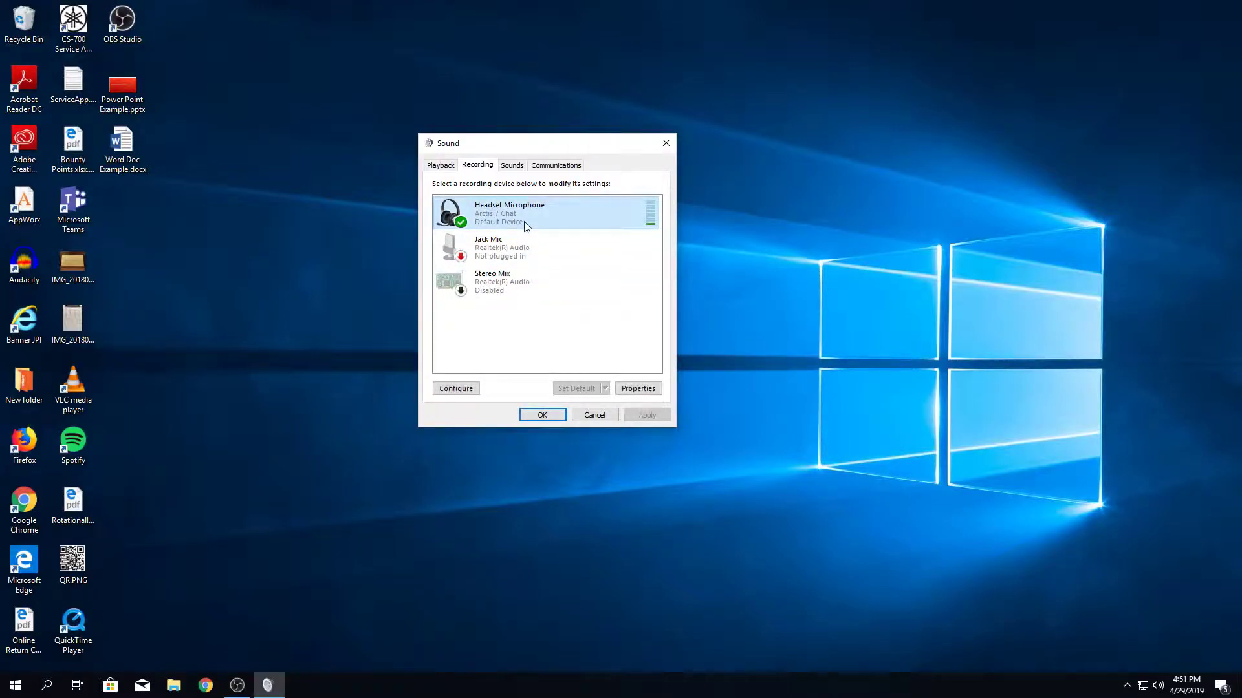
{"action": "right_click", "coordinate": [525, 226]}
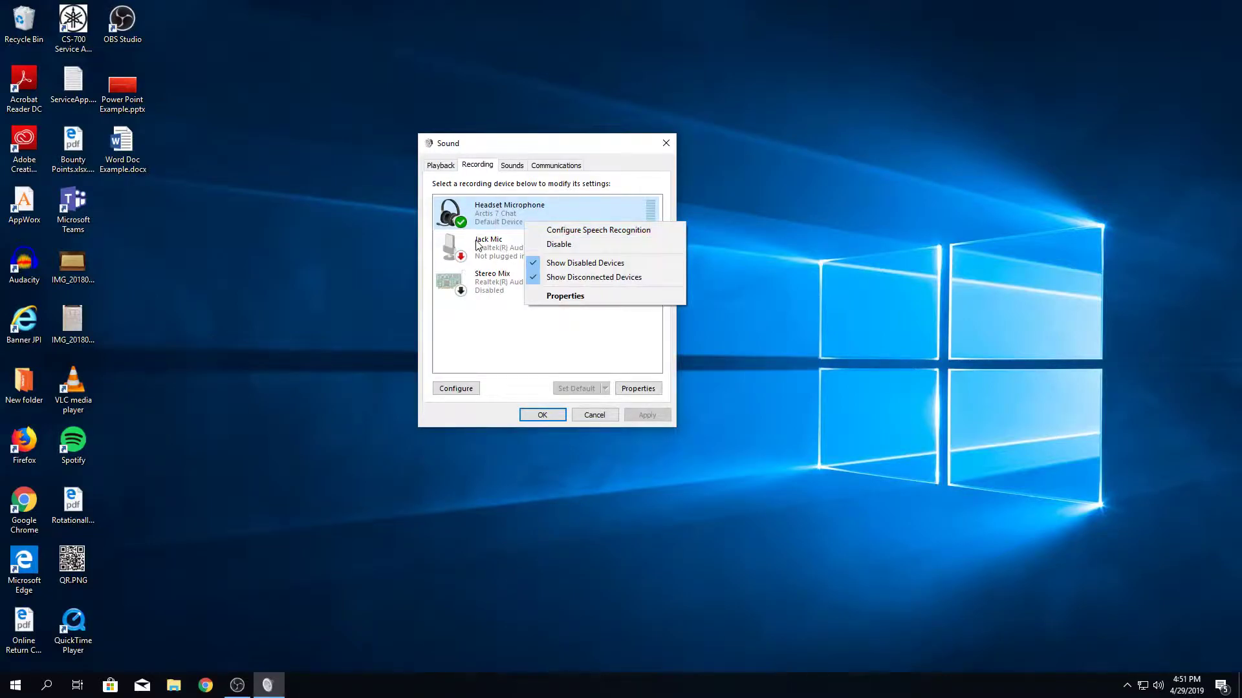
{"action": "left_click", "coordinate": [498, 244]}
{"action": "right_click", "coordinate": [500, 244]}
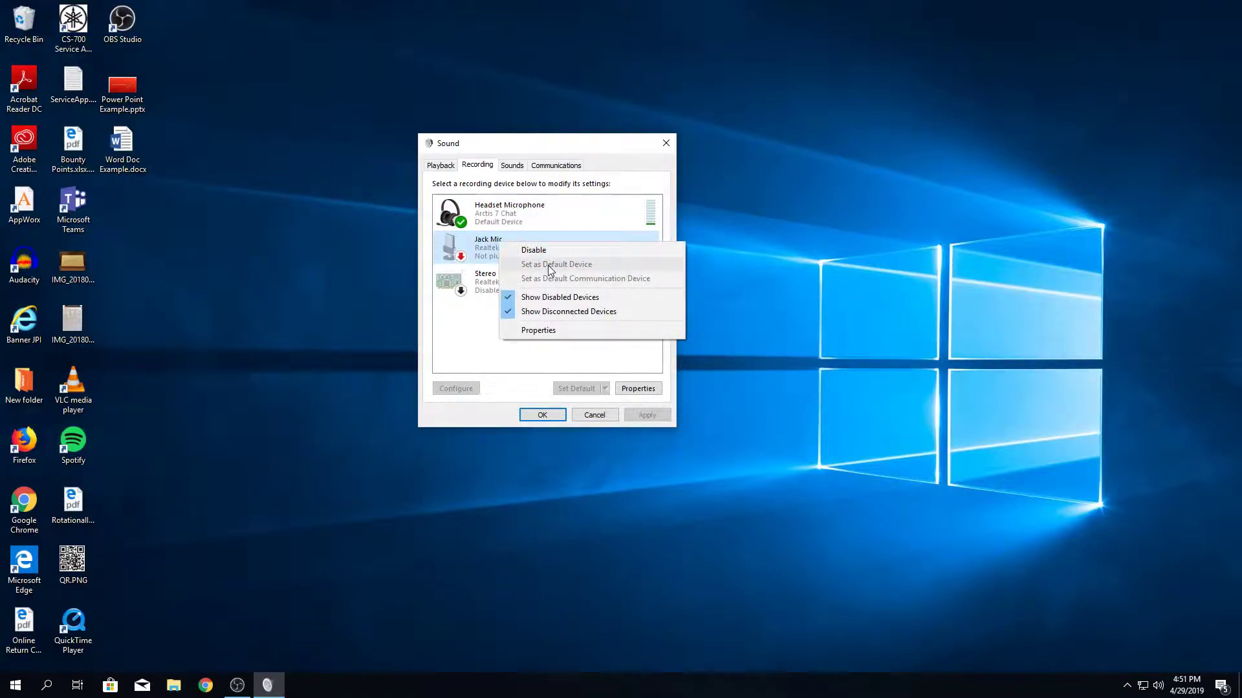
{"action": "left_click", "coordinate": [488, 216]}
{"action": "left_click", "coordinate": [441, 166]}
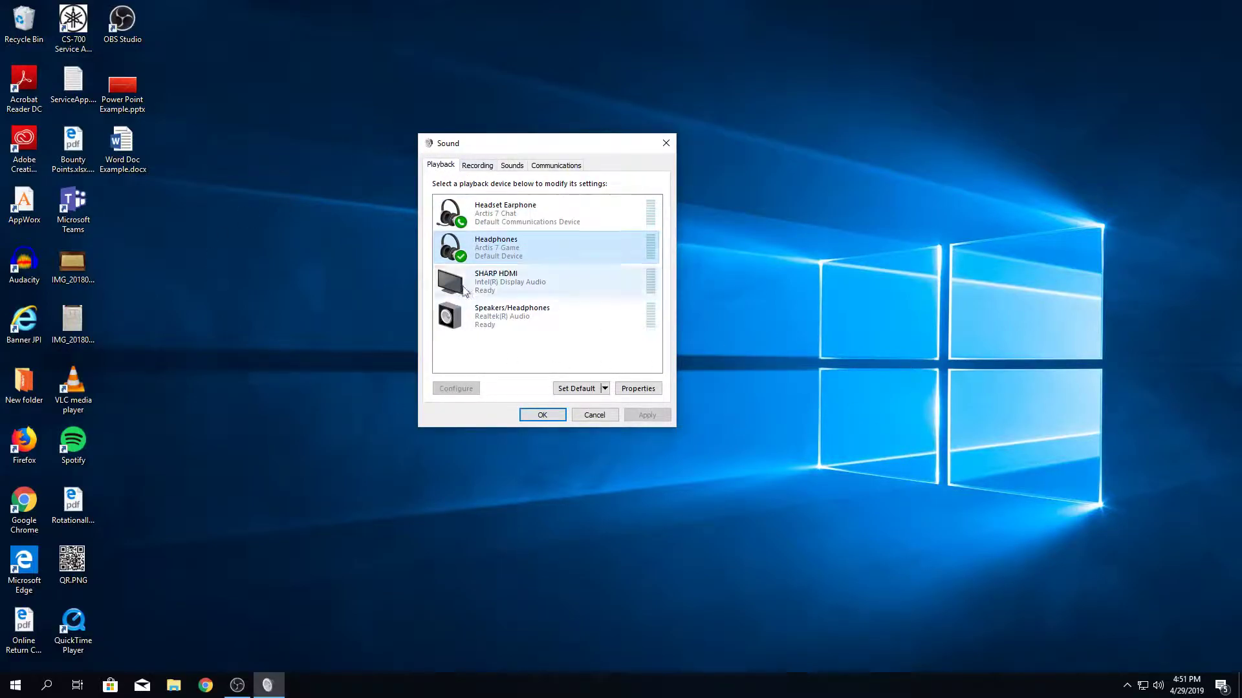
Step: Open the system sound settings and review the output device choices, keeping Headphones (Arctis 7 Game), and the input section
{"action": "right_click", "coordinate": [1157, 686]}
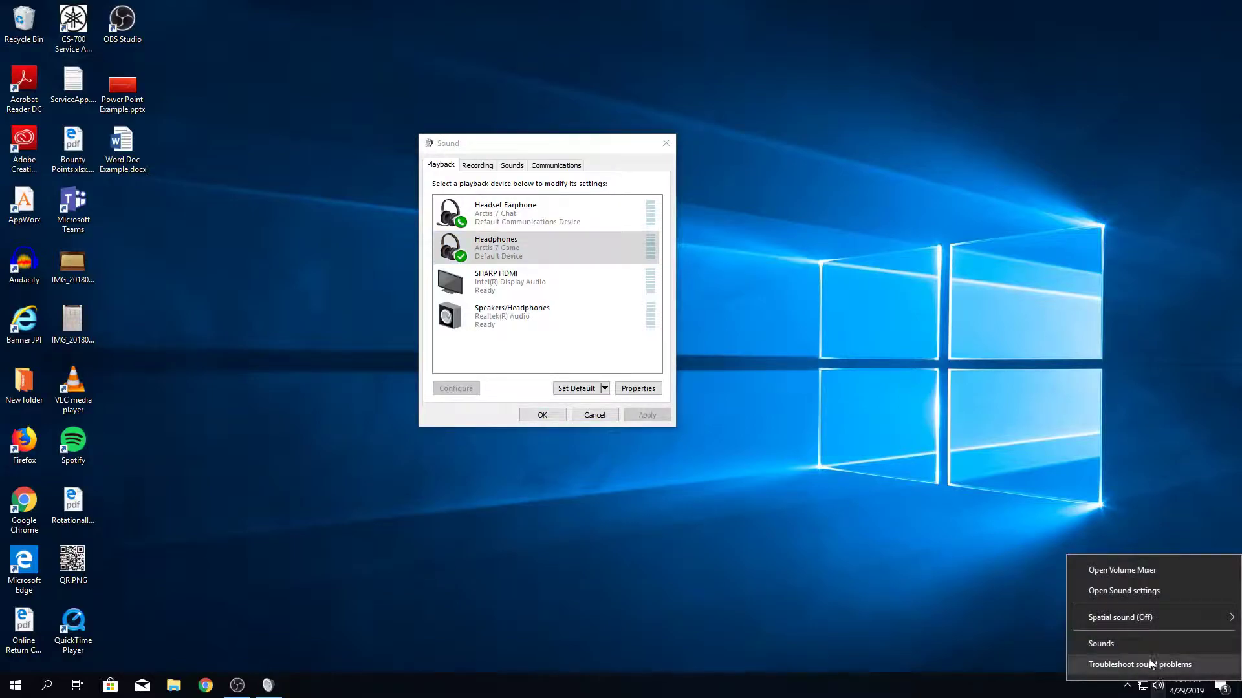
{"action": "left_click", "coordinate": [1129, 592]}
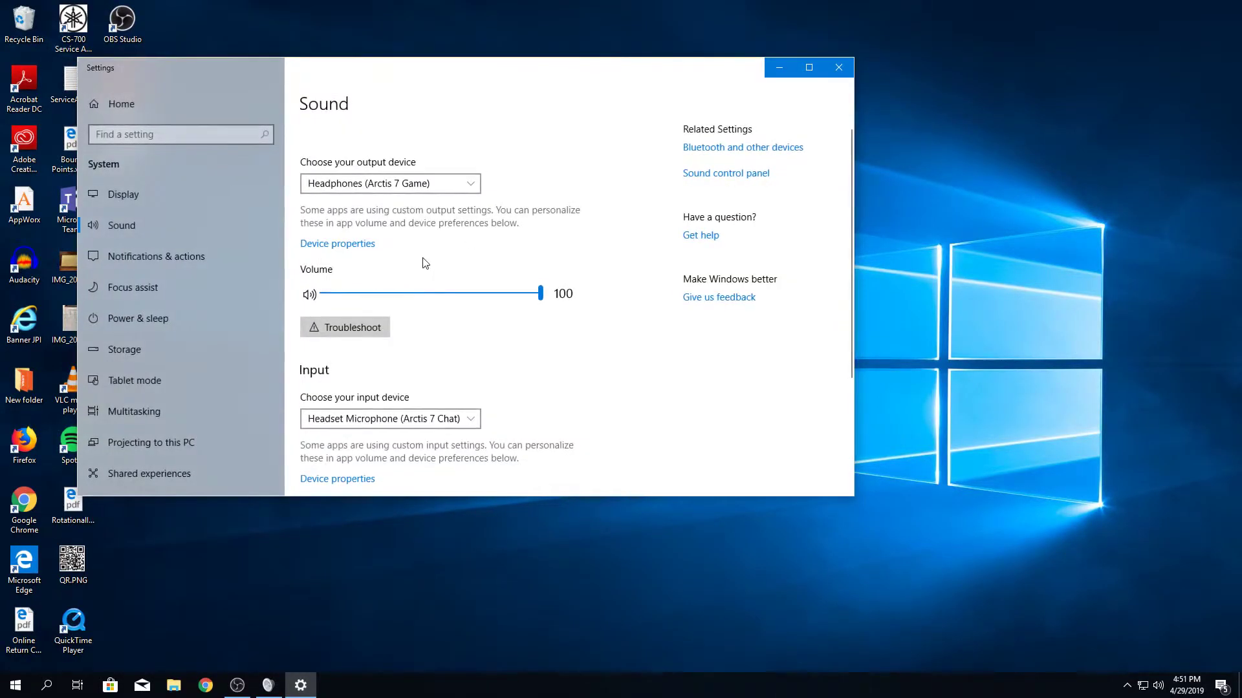
{"action": "left_click", "coordinate": [459, 186]}
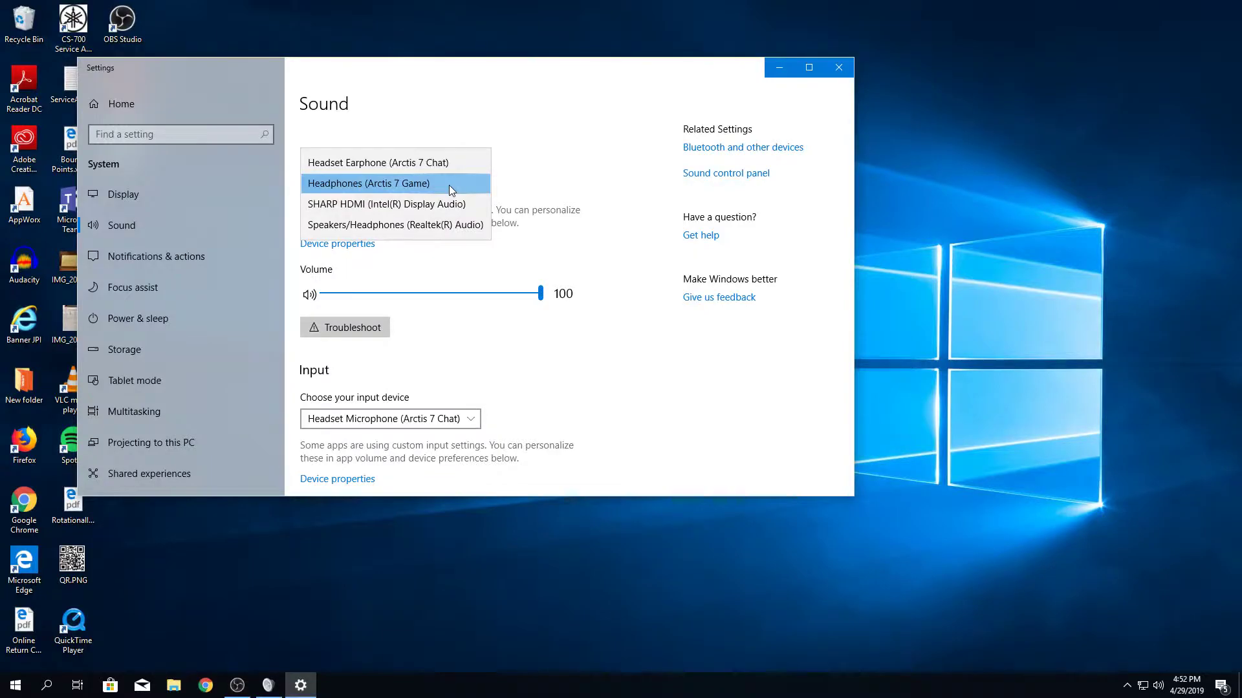
{"action": "left_click", "coordinate": [452, 186]}
{"action": "scroll", "coordinate": [614, 207], "scroll_direction": "down", "scroll_amount": 3}
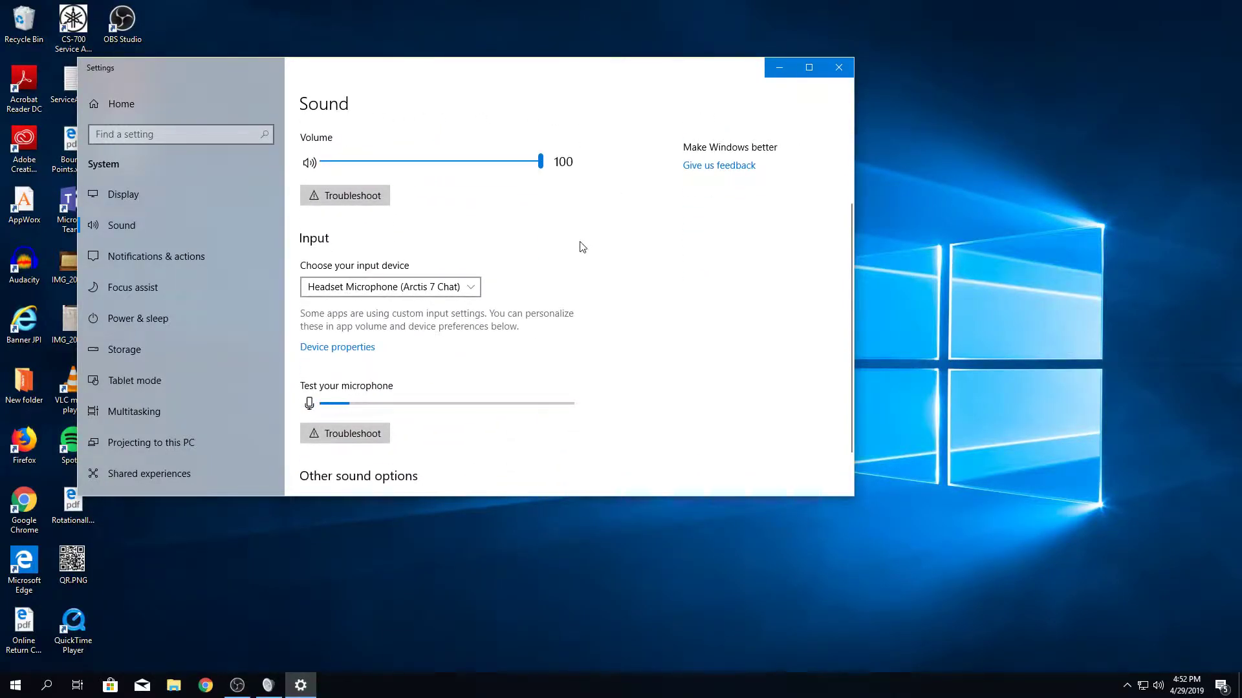
{"action": "scroll", "coordinate": [649, 257], "scroll_direction": "up", "scroll_amount": 2}
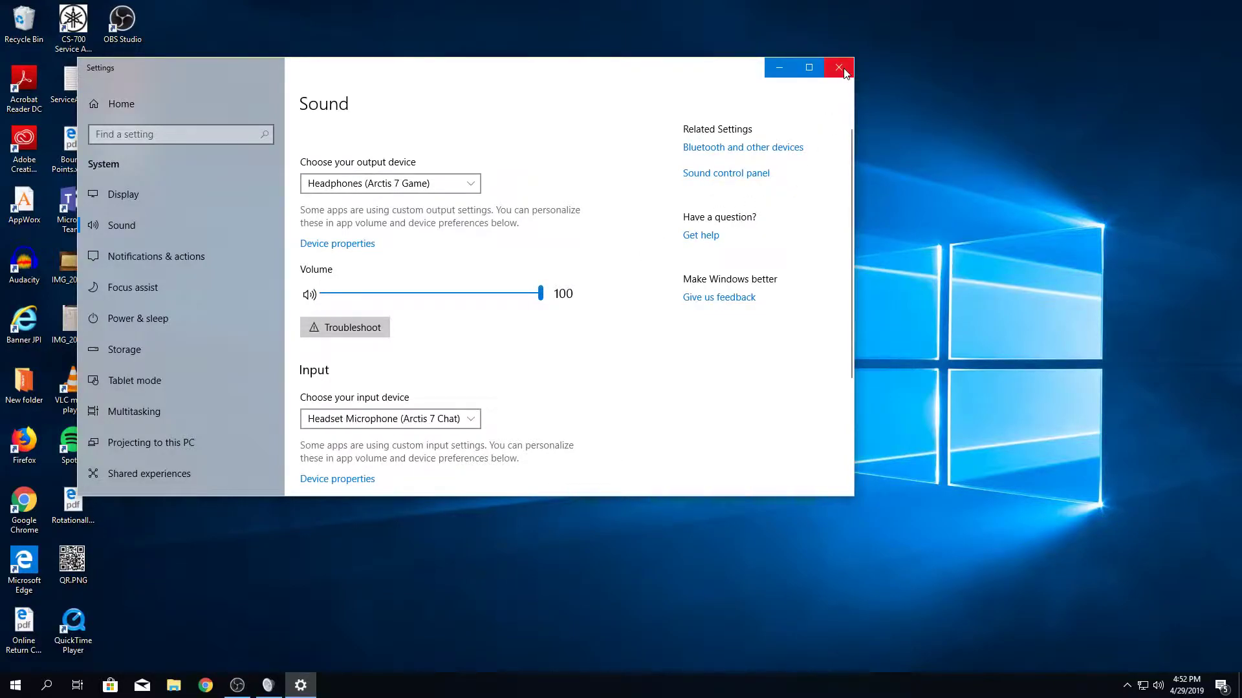
Step: Close the Settings window and the Sound dialog
{"action": "left_click_drag", "start_coordinate": [701, 71], "coordinate": [764, 169]}
{"action": "left_click", "coordinate": [899, 162]}
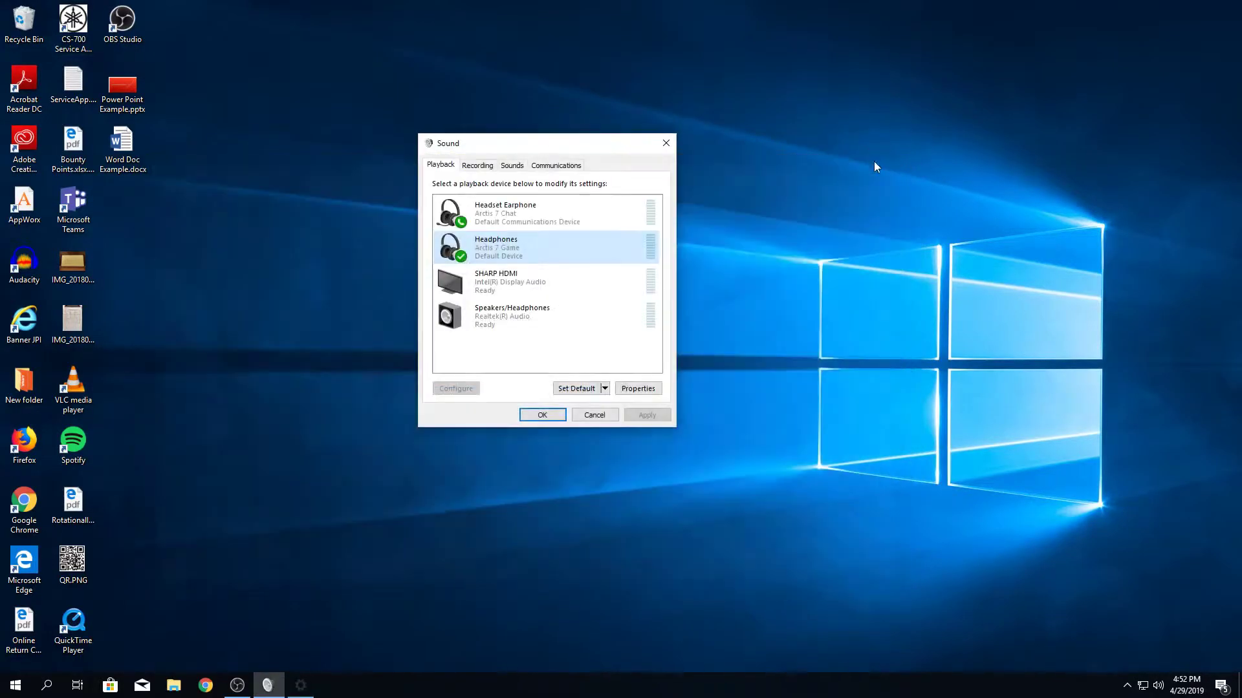
{"action": "left_click", "coordinate": [674, 144]}
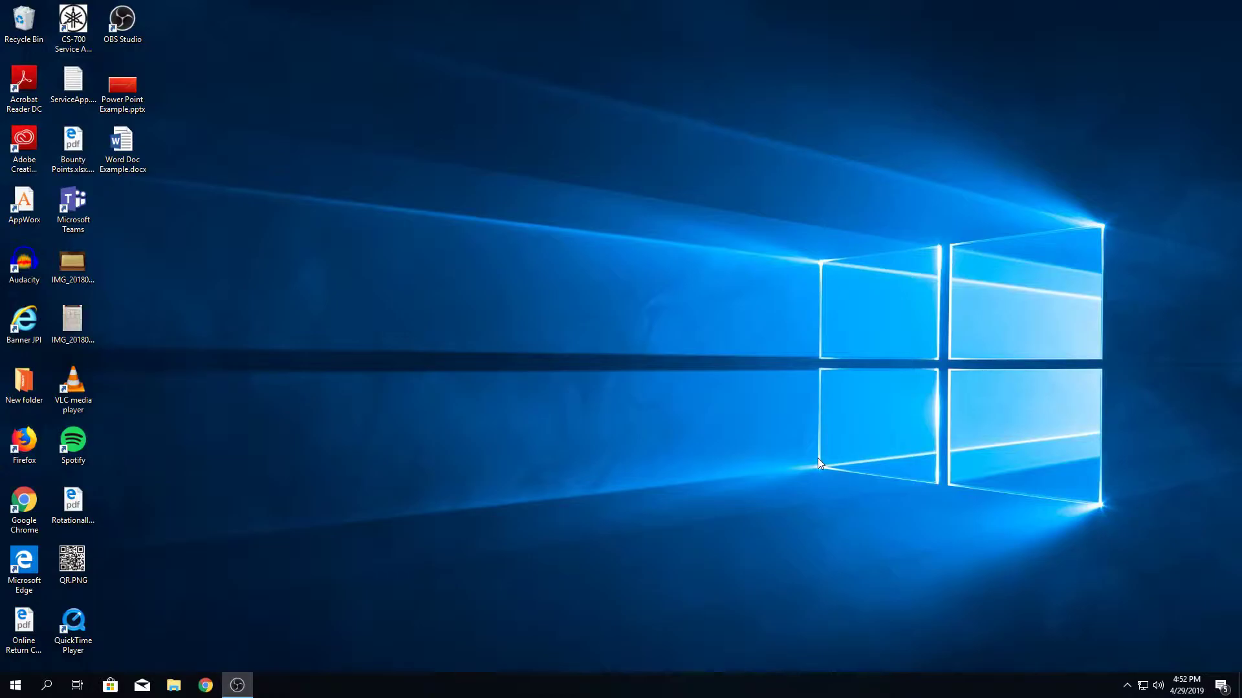
Step: Toggle the system sound's mute on and off, and lower the system volume
{"action": "key", "text": "XF86AudioMute"}
{"action": "key", "text": "XF86AudioMute"}
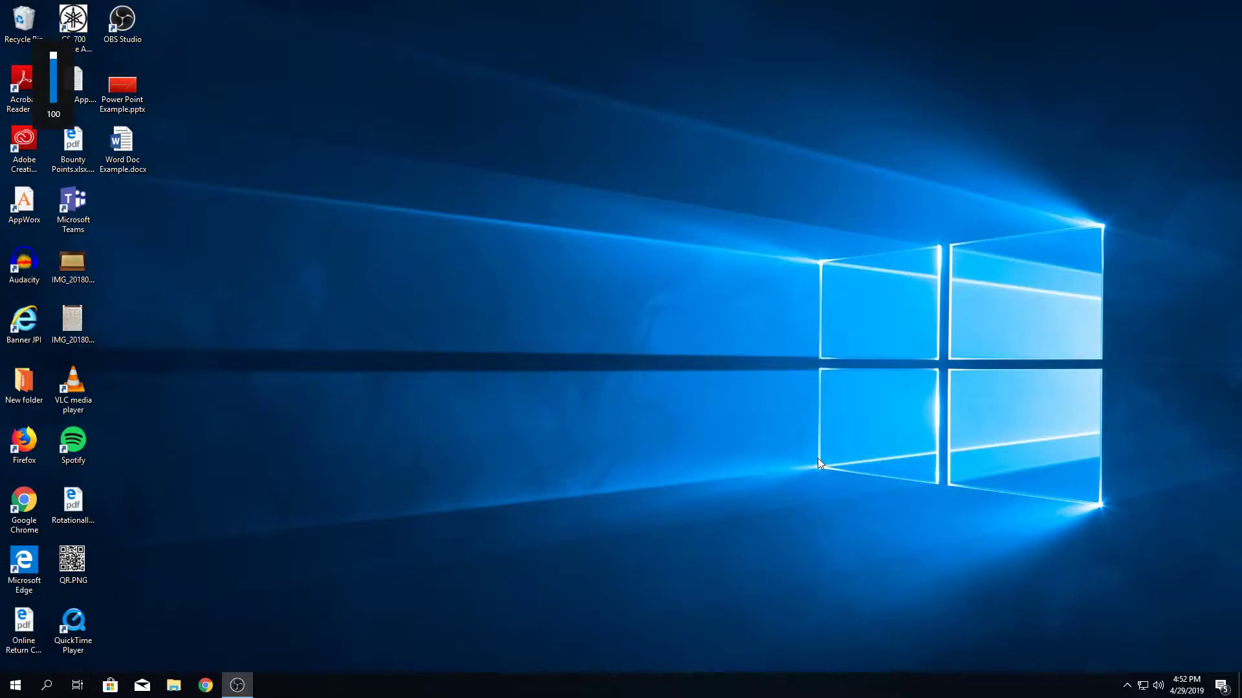
{"action": "key", "text": "XF86AudioLowerVolume"}
{"action": "key", "text": "XF86AudioLowerVolume"}
{"action": "key", "text": "XF86AudioLowerVolume"}
{"action": "key", "text": "XF86AudioLowerVolume"}
{"action": "key", "text": "XF86AudioLowerVolume"}
{"action": "key", "text": "XF86AudioLowerVolume"}
{"action": "key", "text": "XF86AudioLowerVolume"}
{"action": "key", "text": "XF86AudioLowerVolume"}
{"action": "key", "text": "XF86AudioLowerVolume"}
{"action": "key", "text": "XF86AudioLowerVolume"}
{"action": "key", "text": "XF86AudioLowerVolume"}
Step: Raise the system volume back up to 100
{"action": "key", "text": "XF86AudioRaiseVolume"}
{"action": "key", "text": "XF86AudioRaiseVolume"}
{"action": "key", "text": "XF86AudioRaiseVolume"}
{"action": "key", "text": "XF86AudioRaiseVolume"}
{"action": "key", "text": "XF86AudioRaiseVolume"}
{"action": "key", "text": "XF86AudioRaiseVolume"}
{"action": "key", "text": "XF86AudioRaiseVolume"}
{"action": "key", "text": "XF86AudioRaiseVolume"}
{"action": "key", "text": "XF86AudioRaiseVolume"}
{"action": "key", "text": "XF86AudioRaiseVolume"}
{"action": "key", "text": "XF86AudioRaiseVolume"}
Step: Mute the system sound, and lower the volume slightly and bring it back up to 100
{"action": "key", "text": "XF86AudioMute"}
{"action": "key", "text": "XF86AudioLowerVolume"}
{"action": "key", "text": "XF86AudioLowerVolume"}
{"action": "key", "text": "XF86AudioLowerVolume"}
{"action": "key", "text": "XF86AudioLowerVolume"}
{"action": "key", "text": "XF86AudioRaiseVolume"}
{"action": "key", "text": "XF86AudioRaiseVolume"}
{"action": "key", "text": "XF86AudioRaiseVolume"}
{"action": "key", "text": "XF86AudioRaiseVolume"}
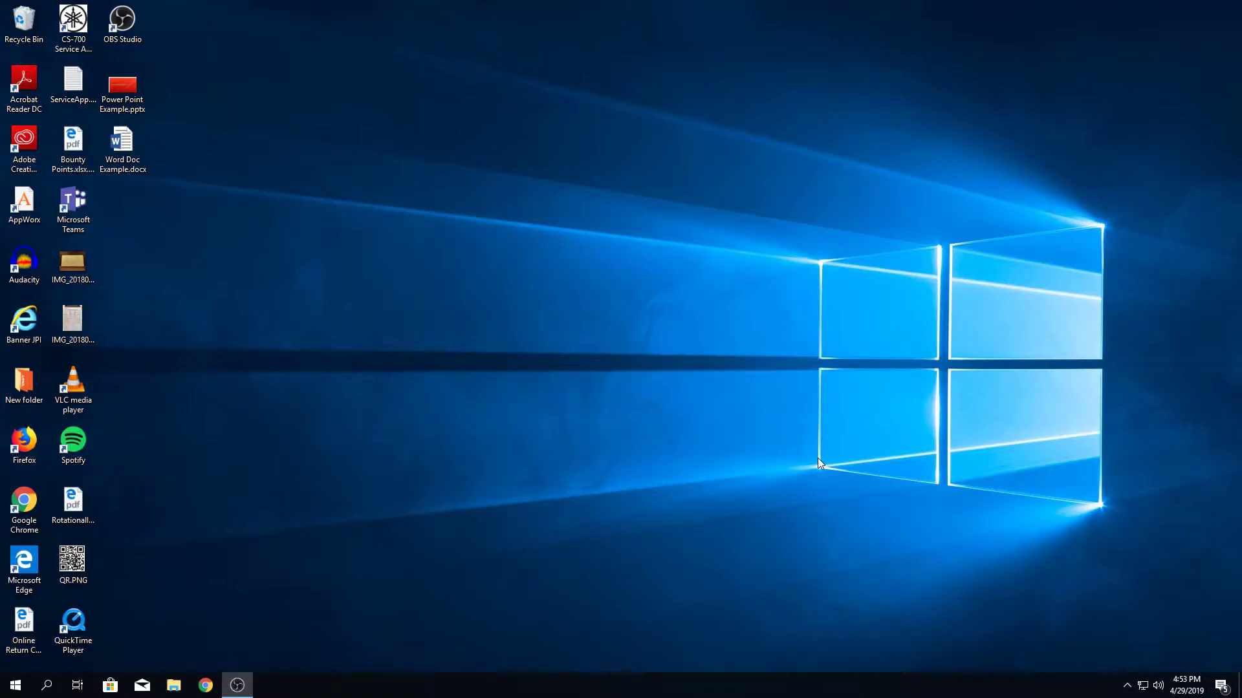
Step: Lower the system volume to 66
{"action": "key", "text": "XF86AudioLowerVolume"}
{"action": "key", "text": "XF86AudioLowerVolume"}
{"action": "key", "text": "XF86AudioLowerVolume"}
{"action": "key", "text": "XF86AudioLowerVolume"}
{"action": "key", "text": "XF86AudioLowerVolume"}
{"action": "key", "text": "XF86AudioLowerVolume"}
{"action": "key", "text": "XF86AudioLowerVolume"}
{"action": "key", "text": "XF86AudioLowerVolume"}
{"action": "key", "text": "XF86AudioLowerVolume"}
{"action": "key", "text": "XF86AudioLowerVolume"}
{"action": "key", "text": "XF86AudioLowerVolume"}
{"action": "key", "text": "XF86AudioLowerVolume"}
{"action": "key", "text": "XF86AudioLowerVolume"}
{"action": "key", "text": "XF86AudioLowerVolume"}
{"action": "key", "text": "XF86AudioLowerVolume"}
{"action": "key", "text": "XF86AudioLowerVolume"}
{"action": "key", "text": "XF86AudioLowerVolume"}
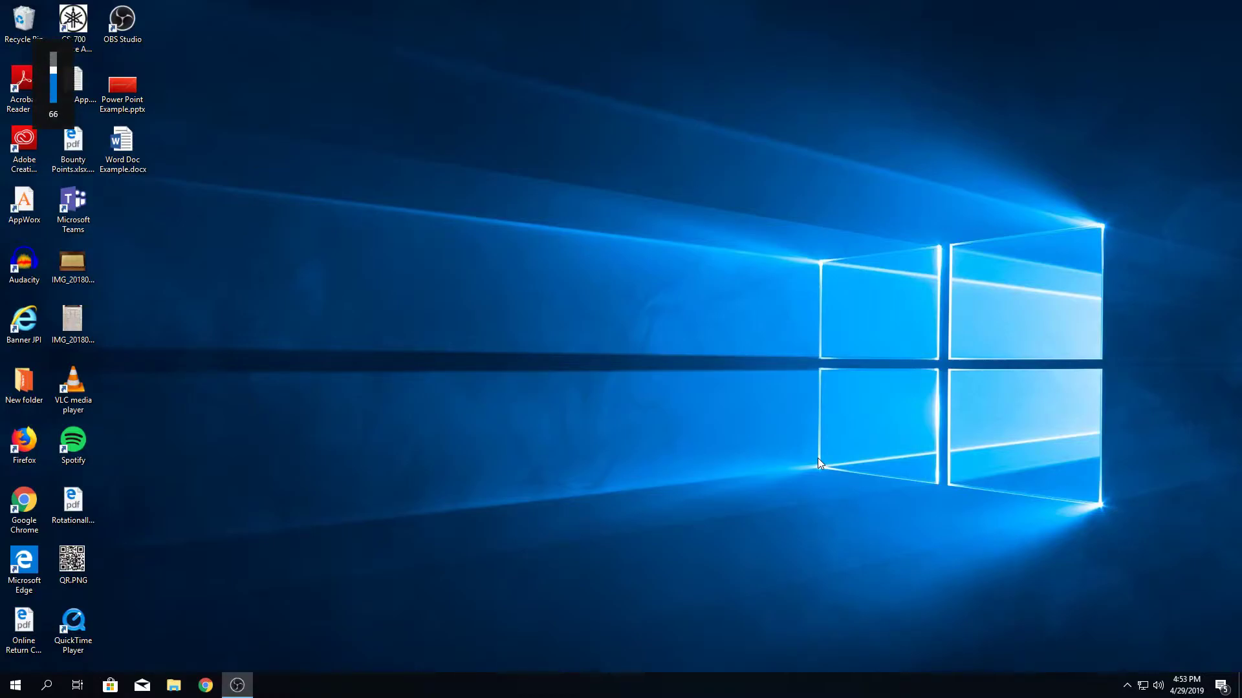
Step: Raise the system volume to 100 and check the mute function by toggling it on and off
{"action": "key", "text": "XF86AudioMute"}
{"action": "key", "text": "XF86AudioMute"}
{"action": "key", "text": "XF86AudioRaiseVolume"}
{"action": "key", "text": "XF86AudioRaiseVolume"}
{"action": "key", "text": "XF86AudioRaiseVolume"}
{"action": "key", "text": "XF86AudioRaiseVolume"}
{"action": "key", "text": "XF86AudioRaiseVolume"}
{"action": "key", "text": "XF86AudioRaiseVolume"}
{"action": "key", "text": "XF86AudioRaiseVolume"}
{"action": "key", "text": "XF86AudioRaiseVolume"}
{"action": "key", "text": "XF86AudioRaiseVolume"}
{"action": "key", "text": "XF86AudioRaiseVolume"}
{"action": "key", "text": "XF86AudioRaiseVolume"}
{"action": "key", "text": "XF86AudioRaiseVolume"}
{"action": "key", "text": "XF86AudioRaiseVolume"}
{"action": "key", "text": "XF86AudioRaiseVolume"}
{"action": "key", "text": "XF86AudioRaiseVolume"}
{"action": "key", "text": "XF86AudioRaiseVolume"}
{"action": "key", "text": "XF86AudioRaiseVolume"}
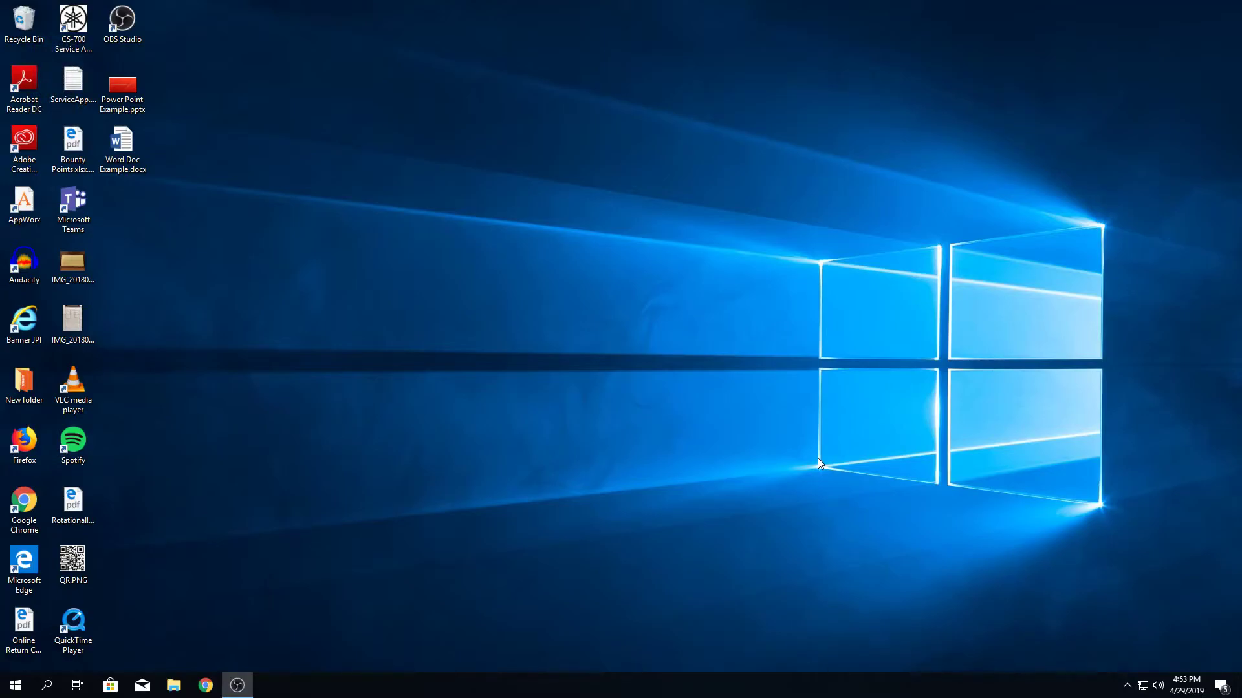
{"action": "key", "text": "XF86AudioMute"}
{"action": "key", "text": "XF86AudioMute"}
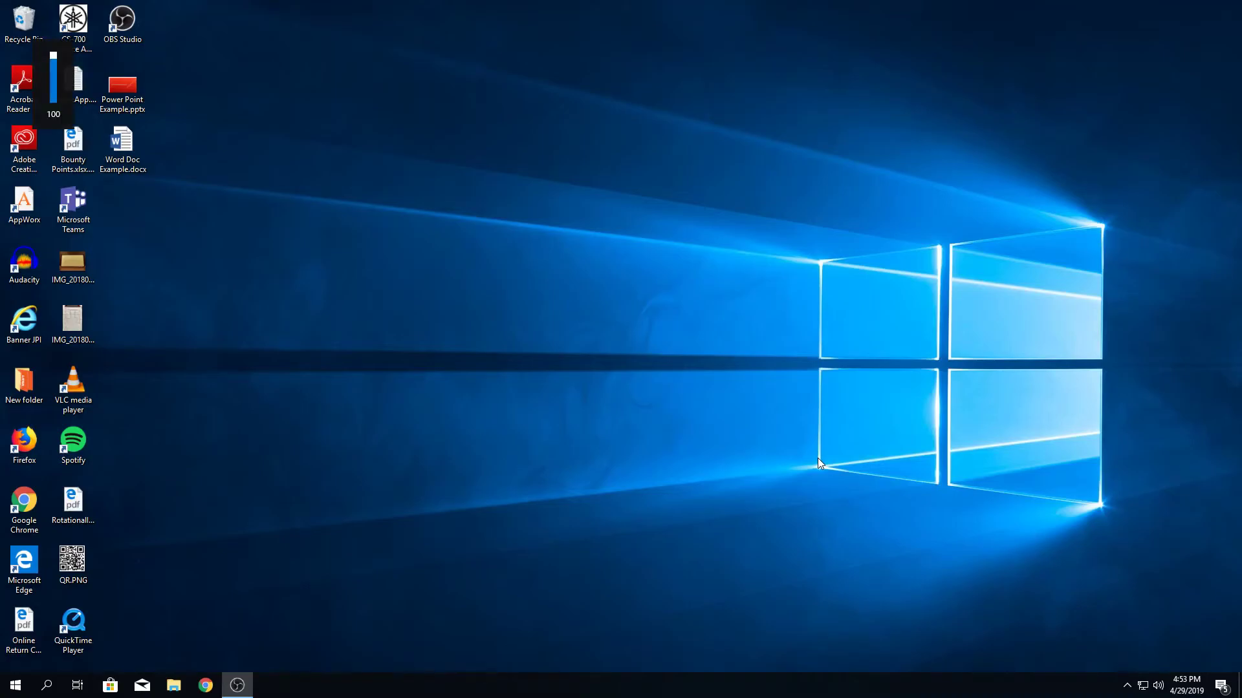